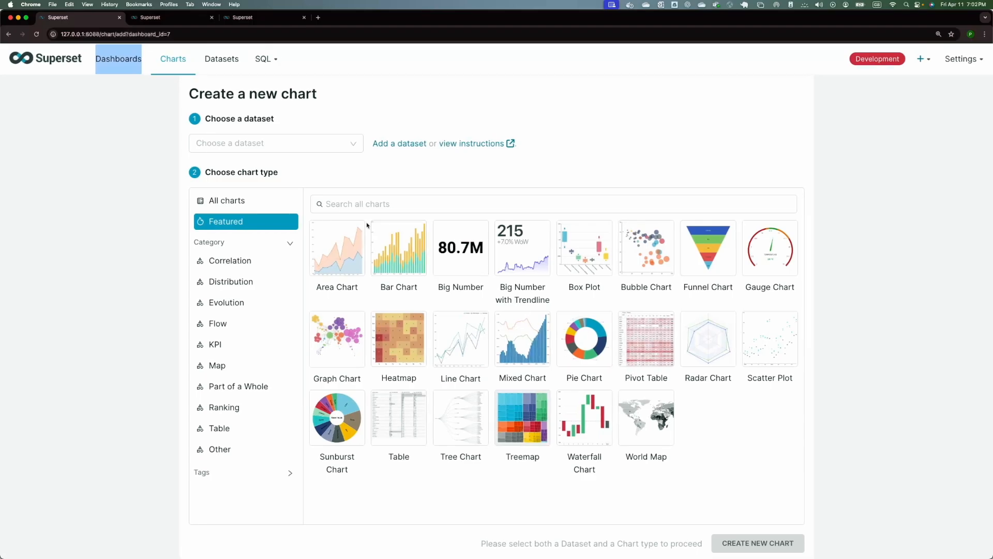
Show all available chart types and look through the full gallery
{"action": "left_click", "coordinate": [240, 205]}
{"action": "scroll", "coordinate": [448, 312], "scroll_direction": "down", "scroll_amount": 10}
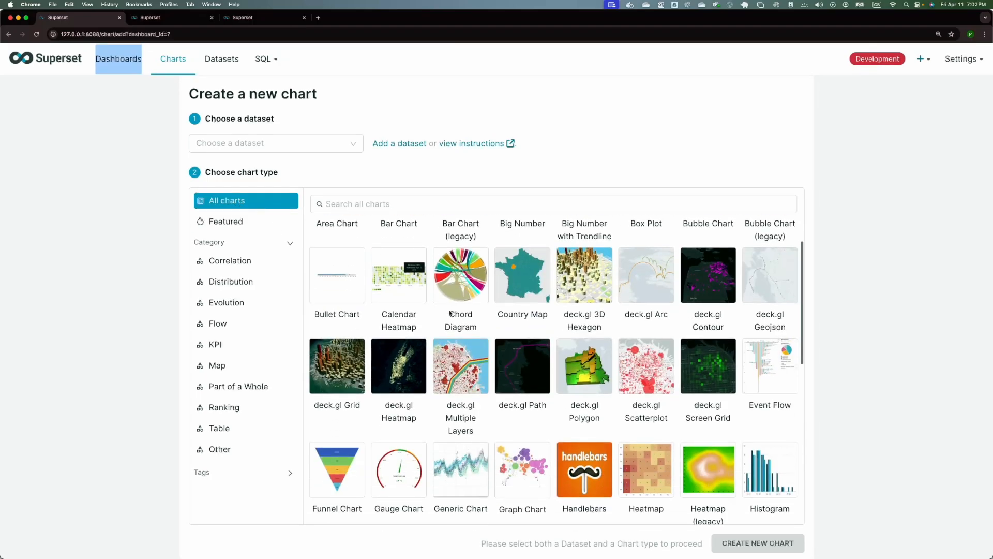
{"action": "scroll", "coordinate": [451, 313], "scroll_direction": "up", "scroll_amount": 10}
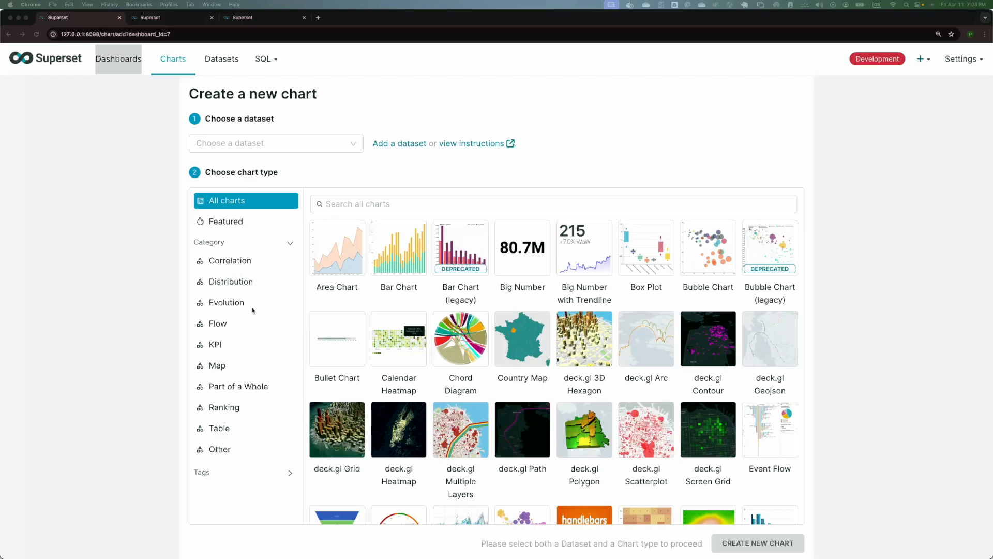
Browse the chart types in the categories from Correlation through Other, and return to the Featured charts
{"action": "left_click", "coordinate": [233, 262]}
{"action": "left_click", "coordinate": [232, 262]}
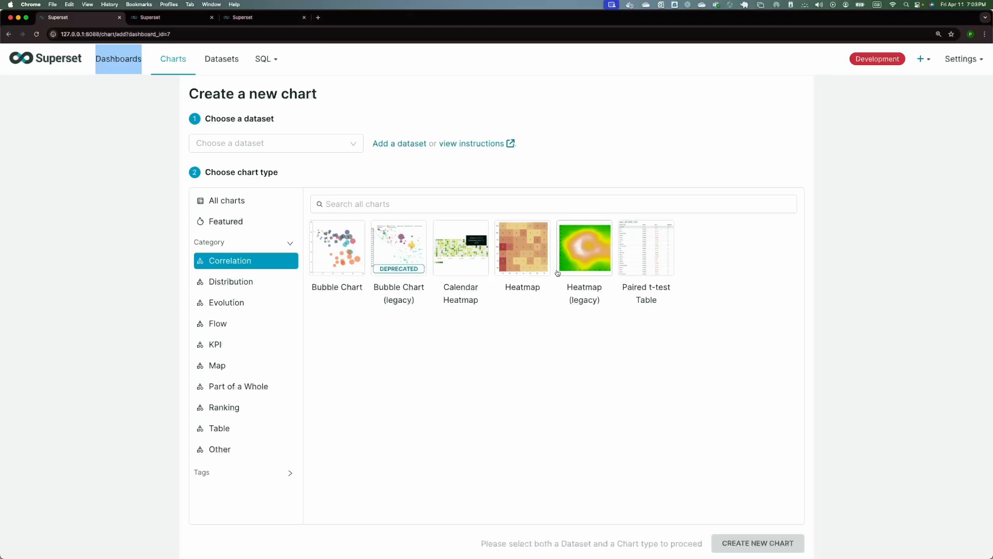
{"action": "left_click", "coordinate": [237, 292]}
{"action": "left_click", "coordinate": [234, 302]}
{"action": "left_click", "coordinate": [217, 324]}
{"action": "left_click", "coordinate": [215, 345]}
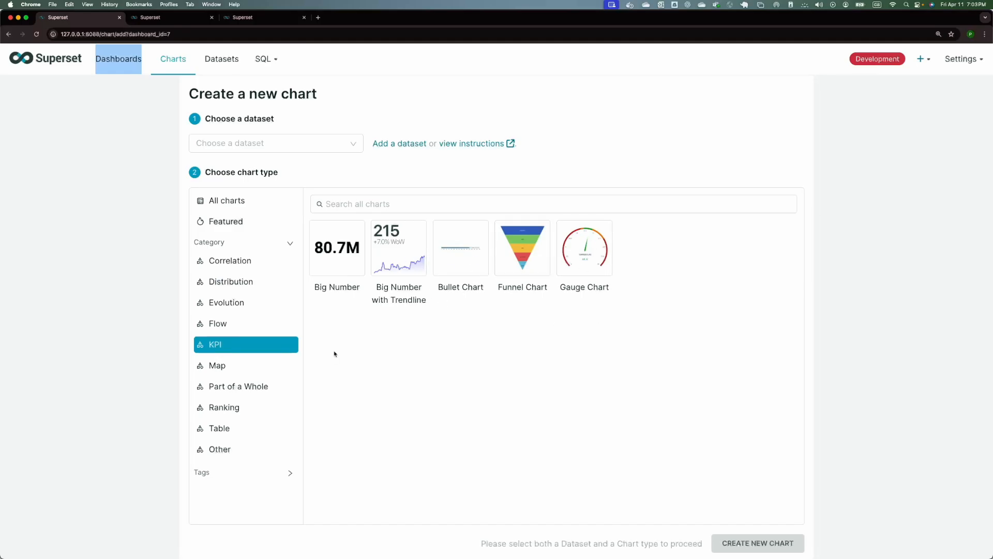
{"action": "left_click", "coordinate": [221, 368]}
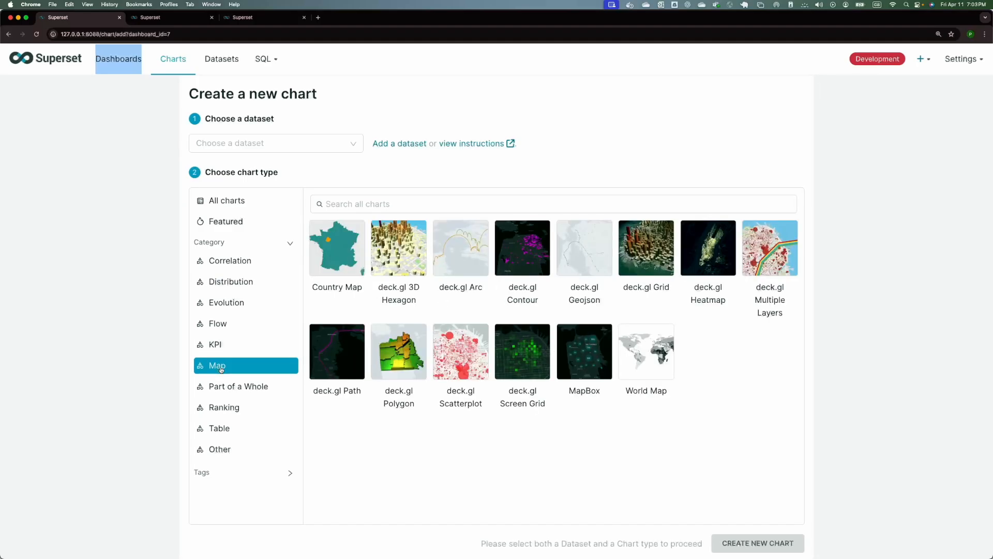
{"action": "left_click", "coordinate": [228, 388]}
{"action": "left_click", "coordinate": [226, 372]}
{"action": "left_click", "coordinate": [223, 411]}
{"action": "left_click", "coordinate": [221, 430]}
{"action": "left_click", "coordinate": [220, 449]}
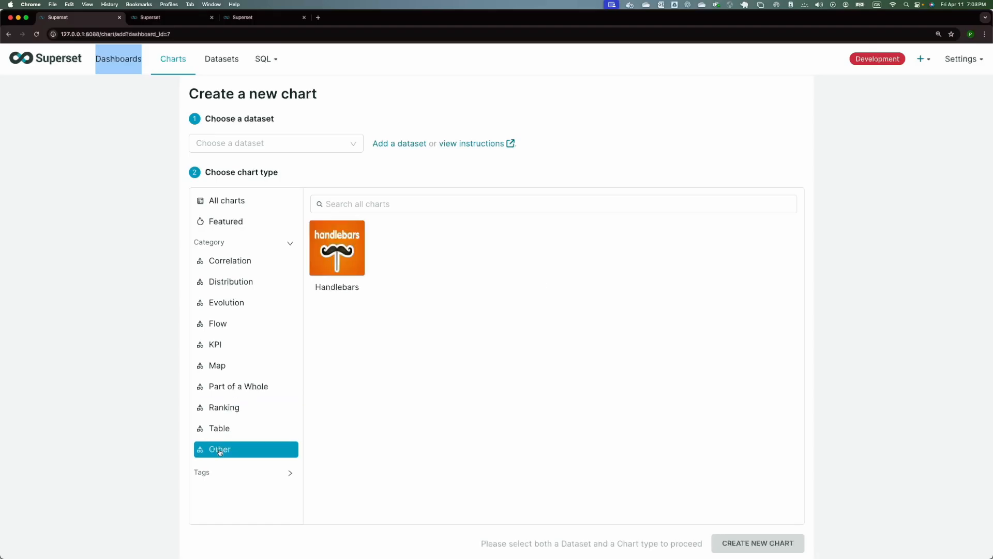
{"action": "left_click", "coordinate": [231, 224]}
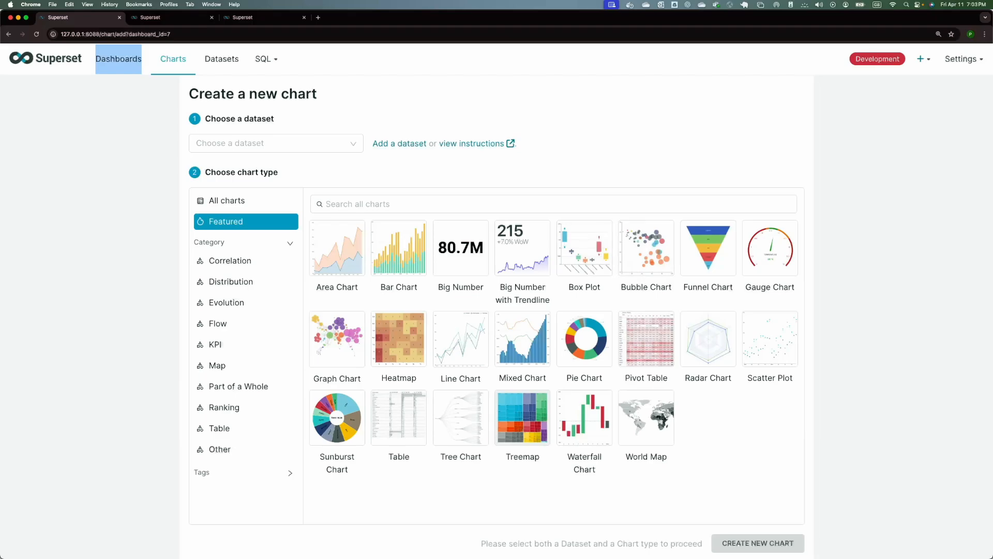
{"action": "key", "text": "super+Tab"}
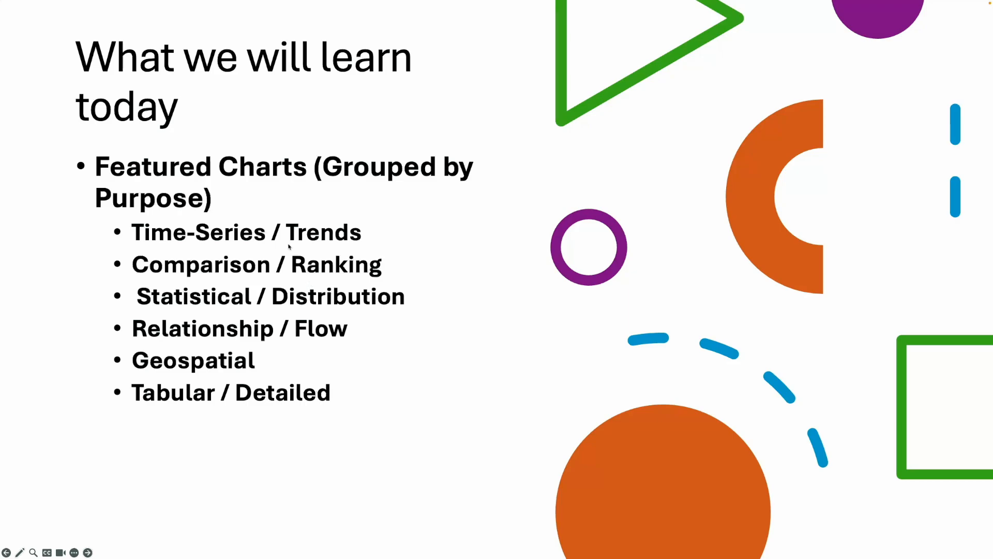
{"action": "key", "text": "Right"}
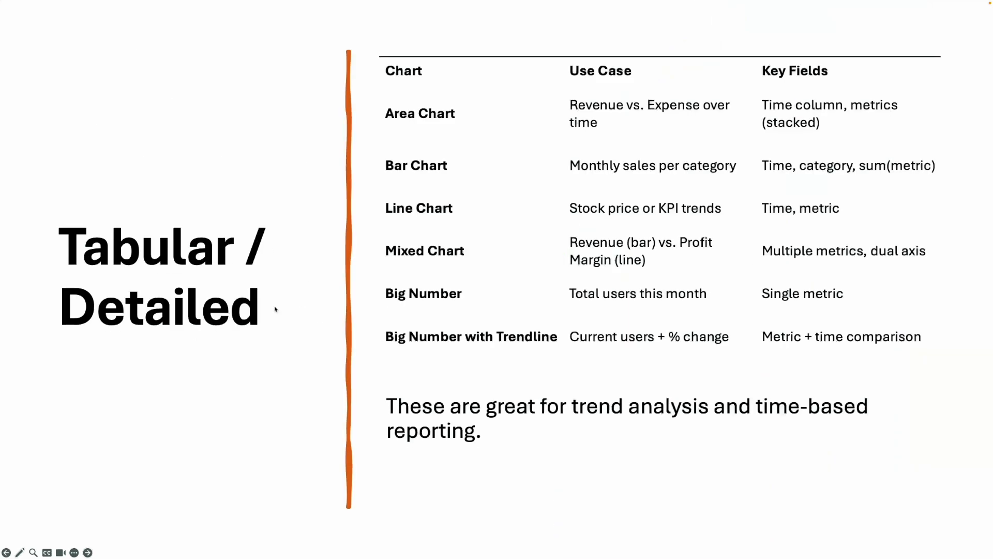
{"action": "key", "text": "Left"}
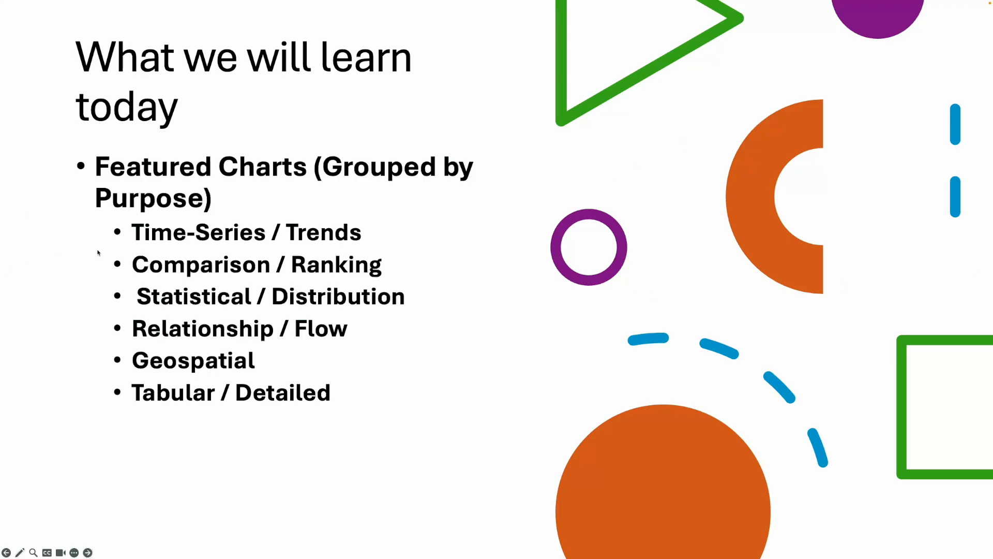
{"action": "left_click", "coordinate": [280, 243]}
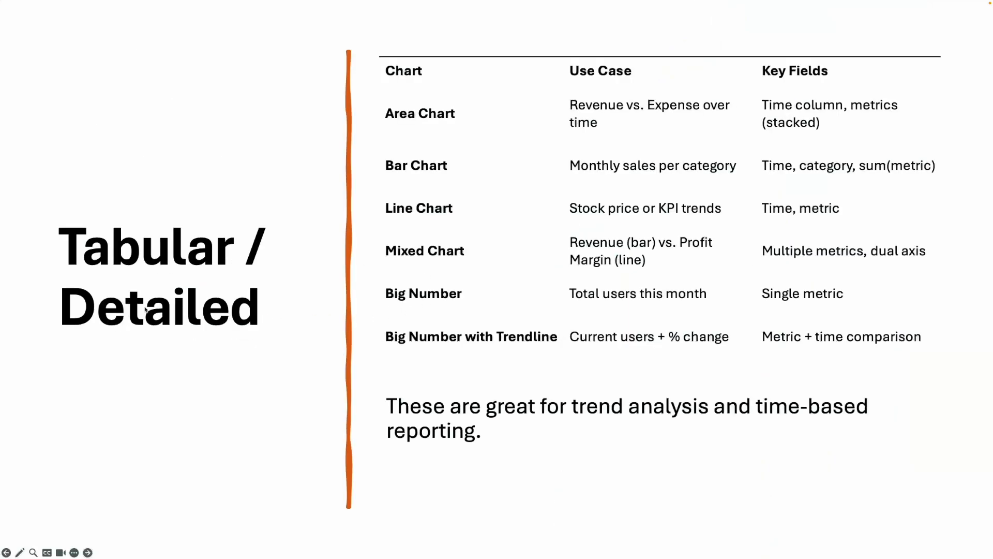
{"action": "key", "text": "Escape"}
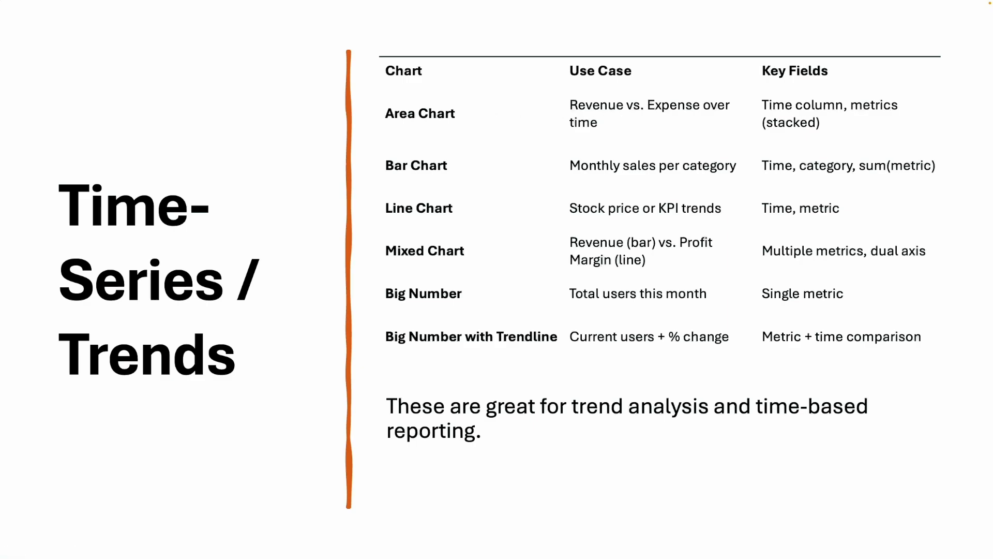
{"action": "left_click", "coordinate": [738, 129]}
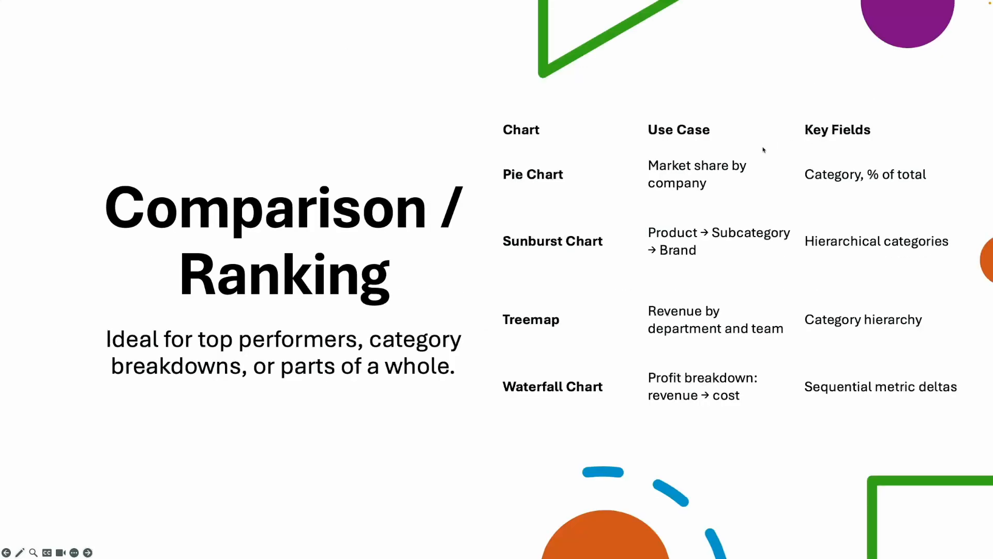
{"action": "key", "text": "Left"}
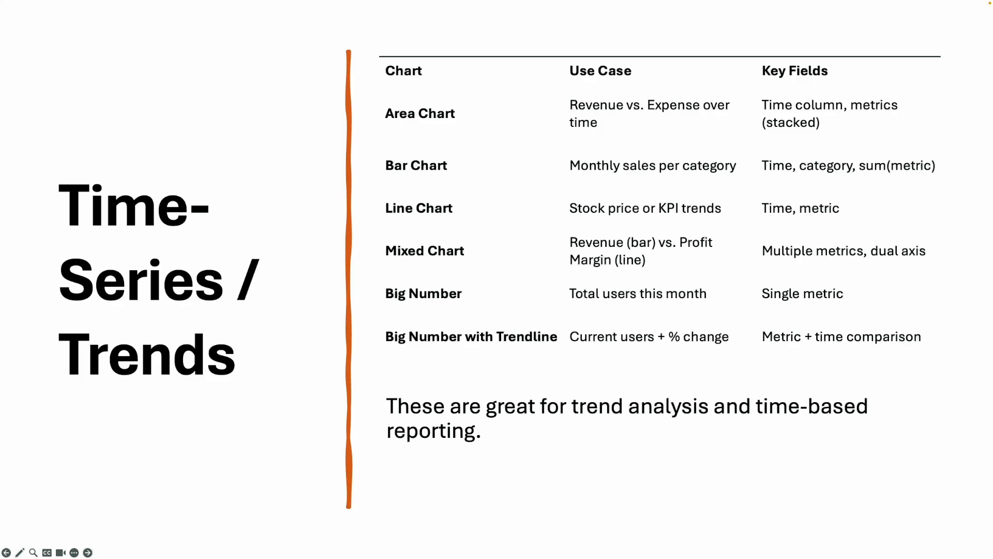
Switch back to Superset, filter the saved charts list by type Area Chart, and open the chart named Area
{"action": "key", "text": "super+Tab"}
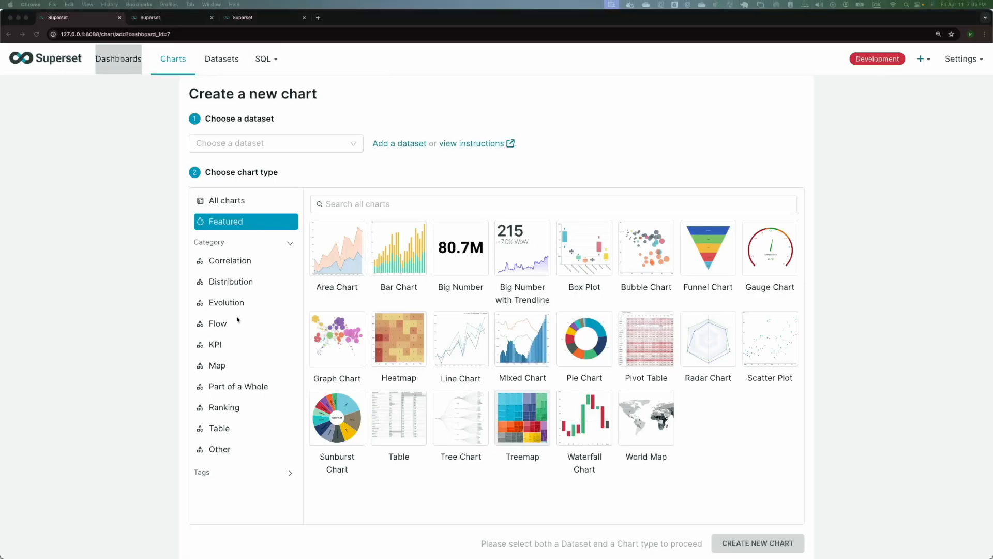
{"action": "left_click", "coordinate": [167, 19]}
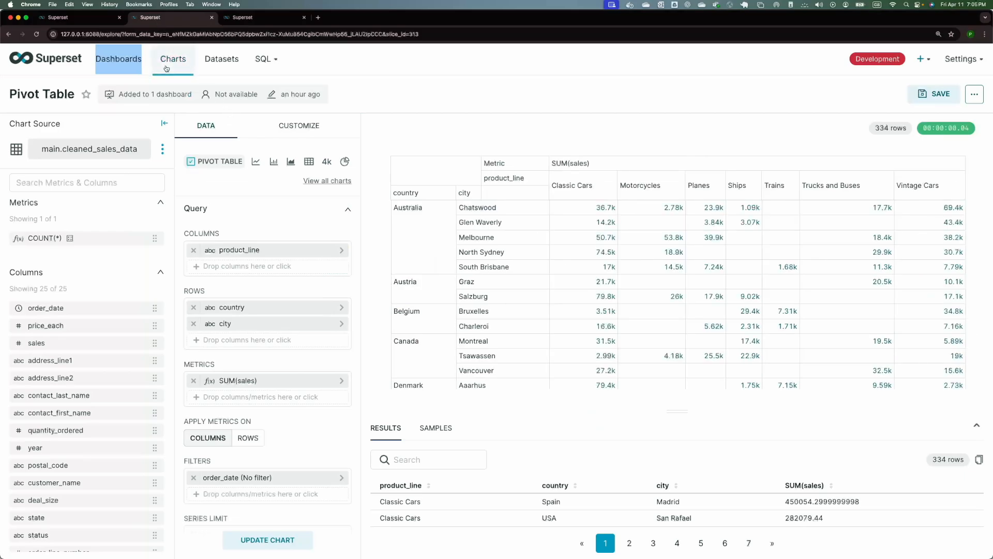
{"action": "left_click", "coordinate": [166, 68]}
{"action": "left_click", "coordinate": [233, 141]}
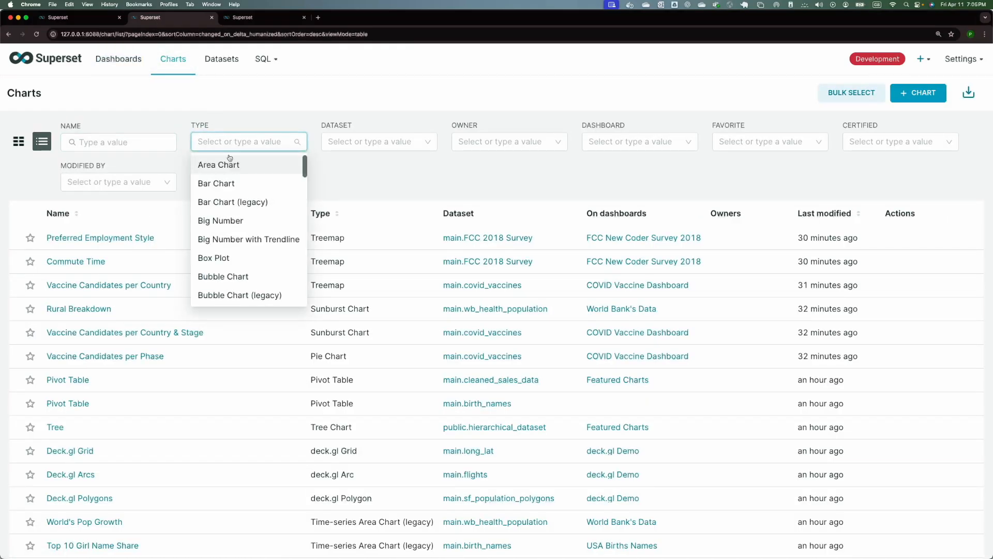
{"action": "left_click", "coordinate": [230, 164]}
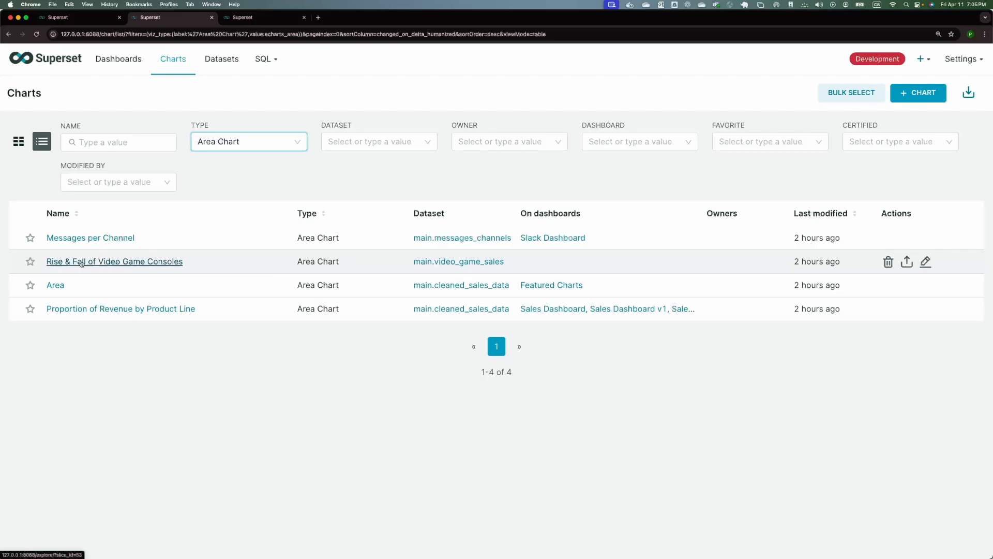
{"action": "left_click", "coordinate": [55, 284]}
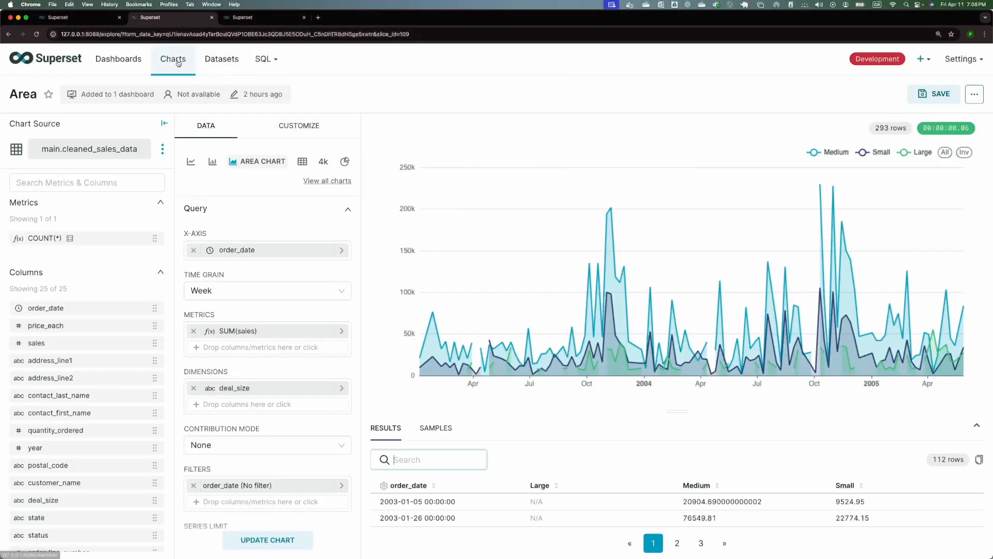
Filter the saved charts list by type Bar Chart and open the Quarterly Sales chart
{"action": "left_click", "coordinate": [178, 61]}
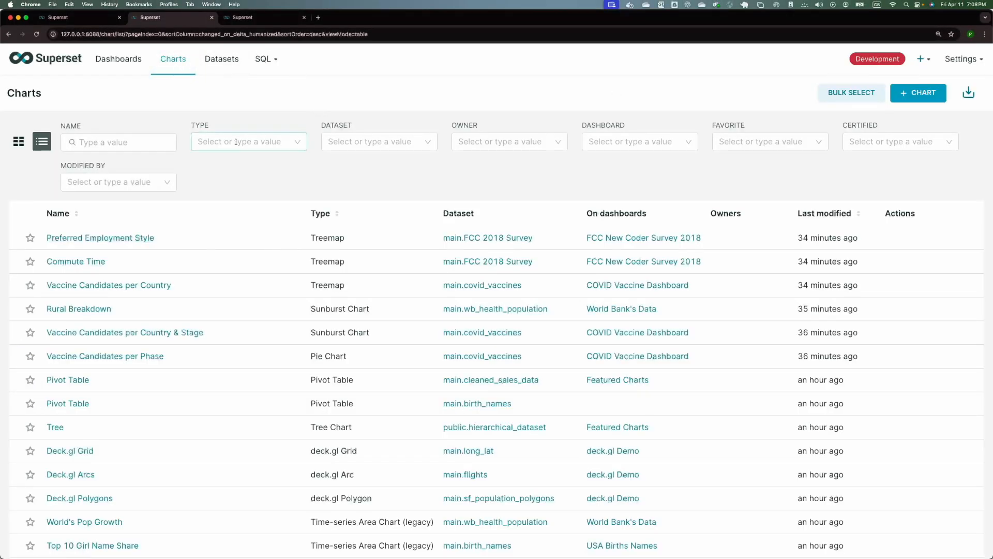
{"action": "left_click", "coordinate": [234, 142]}
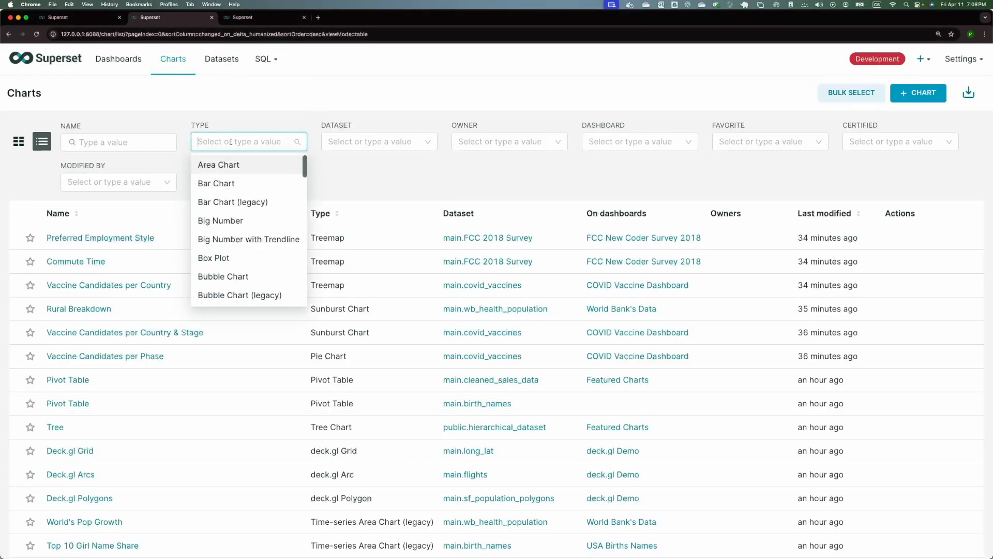
{"action": "left_click", "coordinate": [226, 182]}
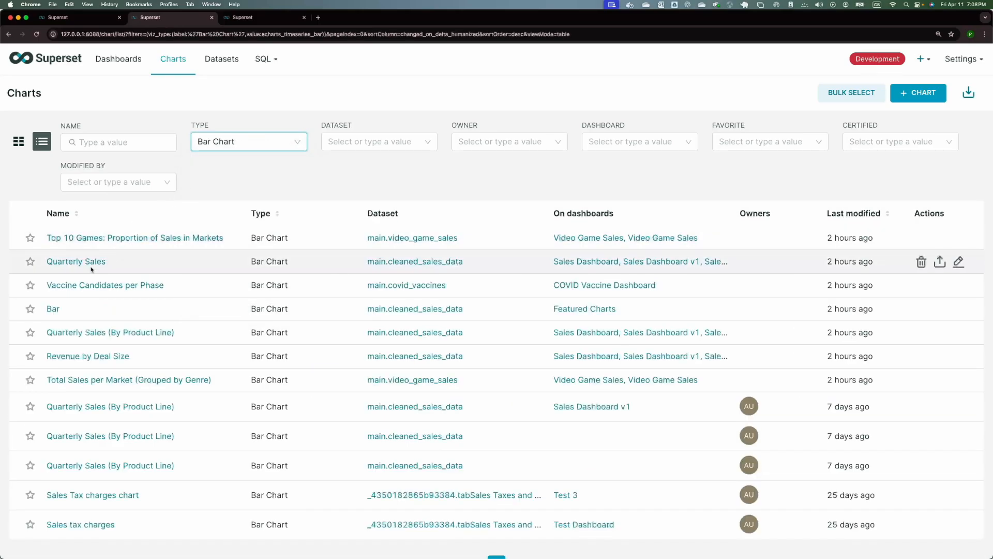
{"action": "left_click", "coordinate": [76, 261]}
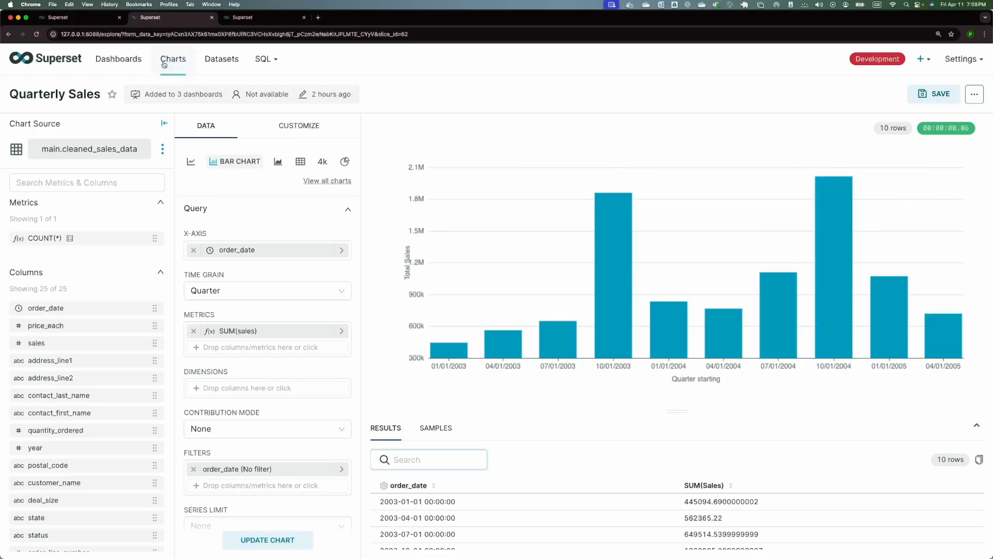
Return to the filtered bar chart list and open the Revenue by Deal Size chart
{"action": "left_click", "coordinate": [8, 34]}
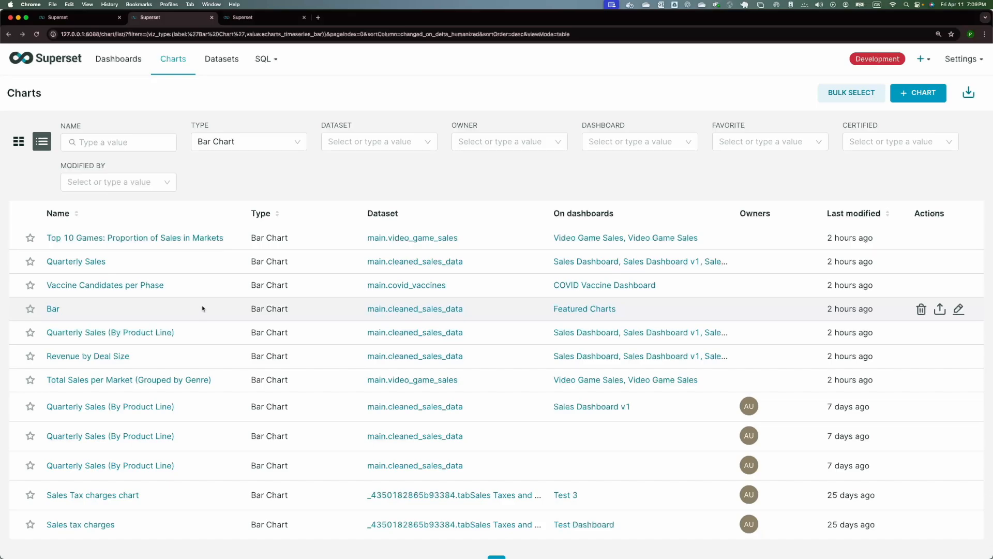
{"action": "left_click", "coordinate": [78, 362]}
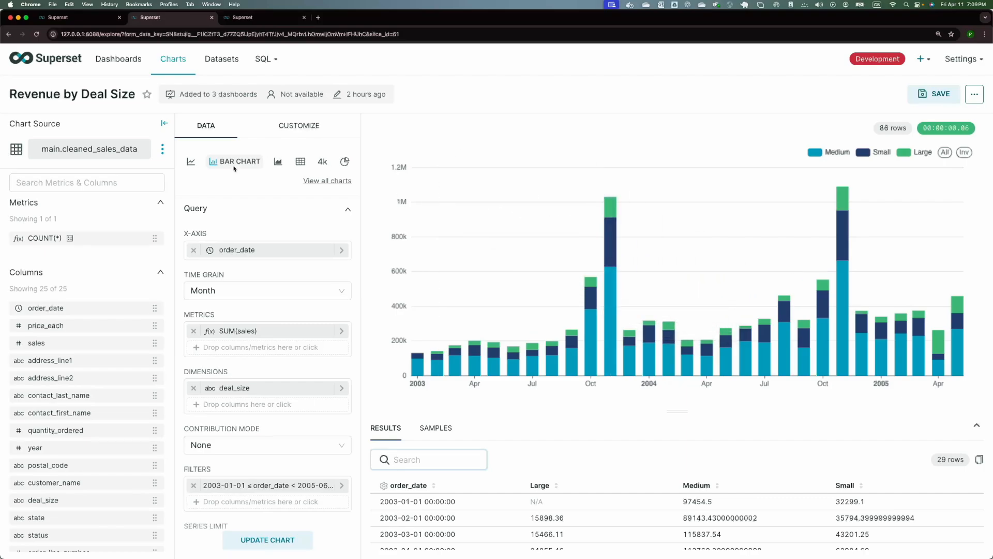
{"action": "left_click", "coordinate": [9, 34]}
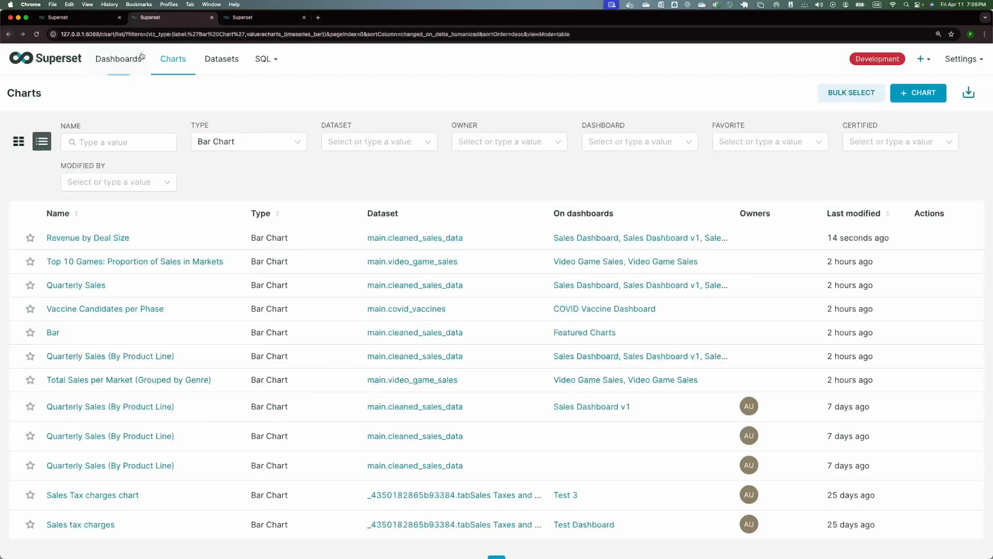
{"action": "left_click", "coordinate": [268, 141]}
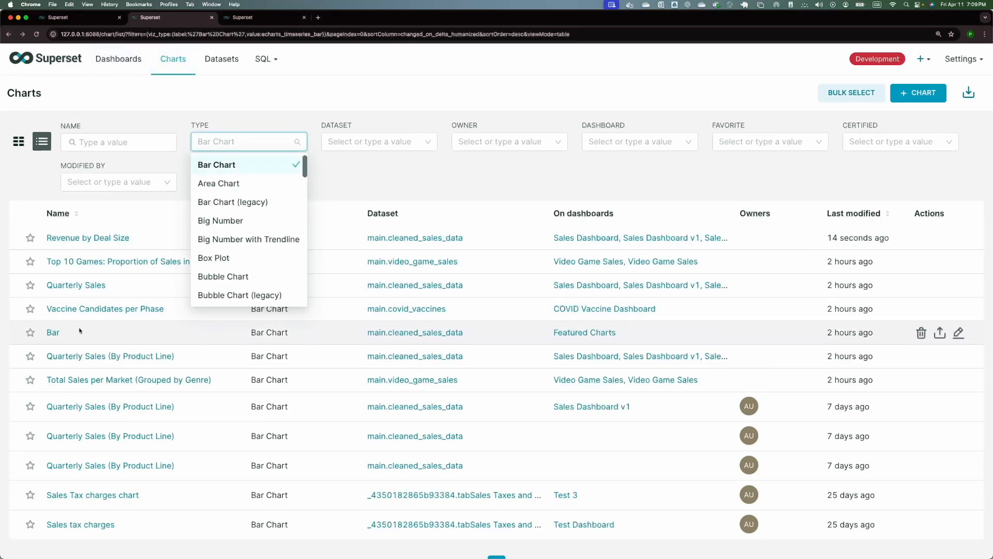
{"action": "left_click", "coordinate": [32, 181]}
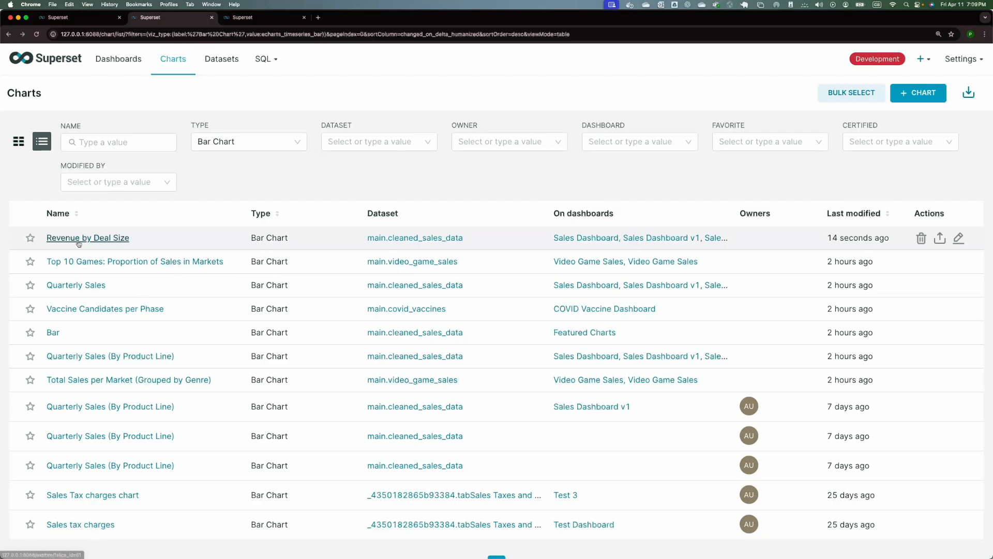
{"action": "left_click", "coordinate": [88, 237]}
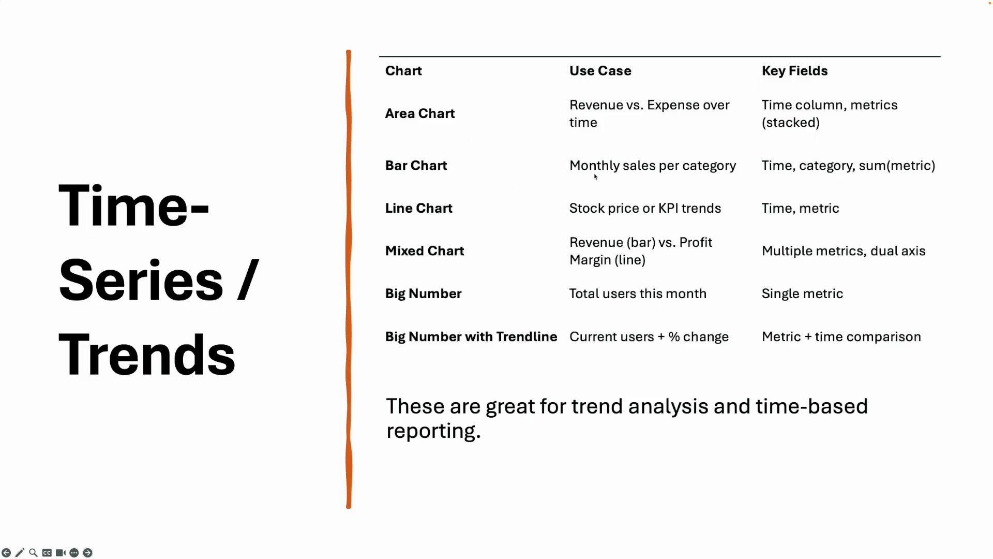
{"action": "key", "text": "Left"}
{"action": "key", "text": "Right"}
Switch back to Superset and filter the saved charts list by type Line Chart
{"action": "key", "text": "super+Tab"}
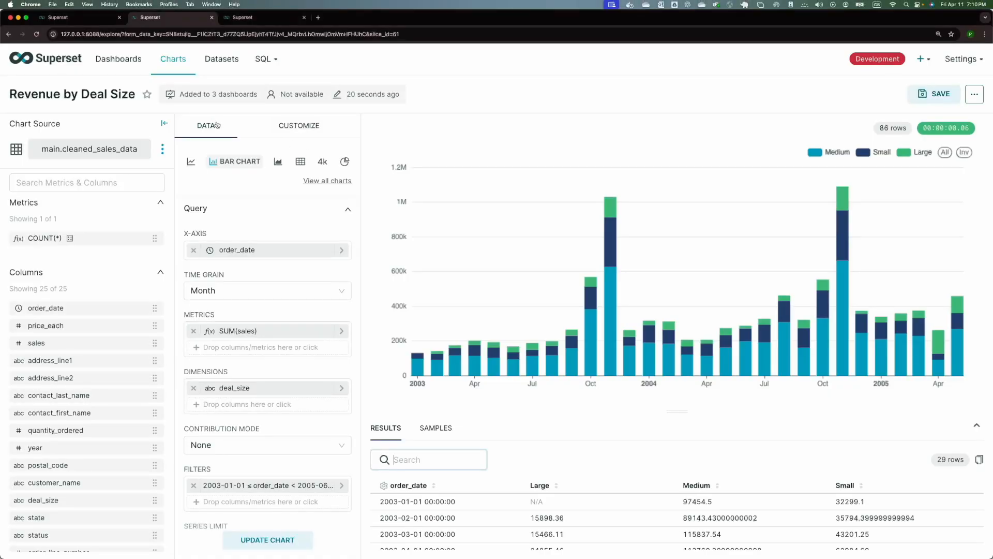
{"action": "left_click", "coordinate": [168, 60]}
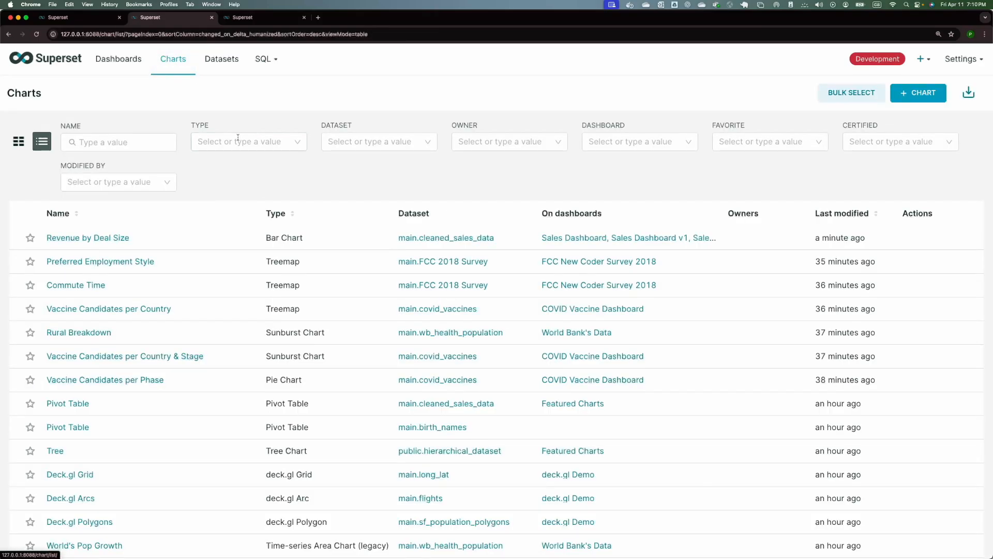
{"action": "left_click", "coordinate": [237, 140]}
{"action": "type", "text": "lin"}
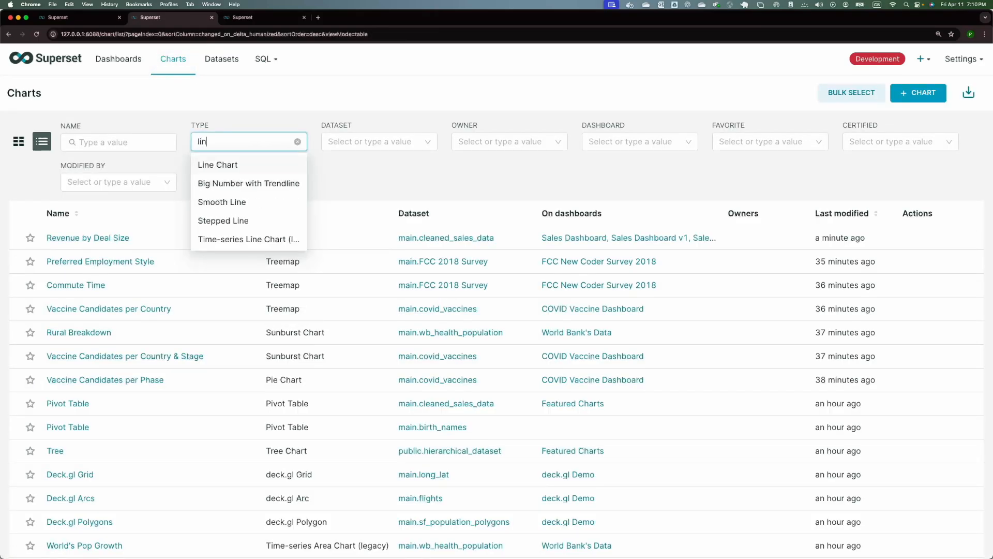
{"action": "left_click", "coordinate": [228, 171]}
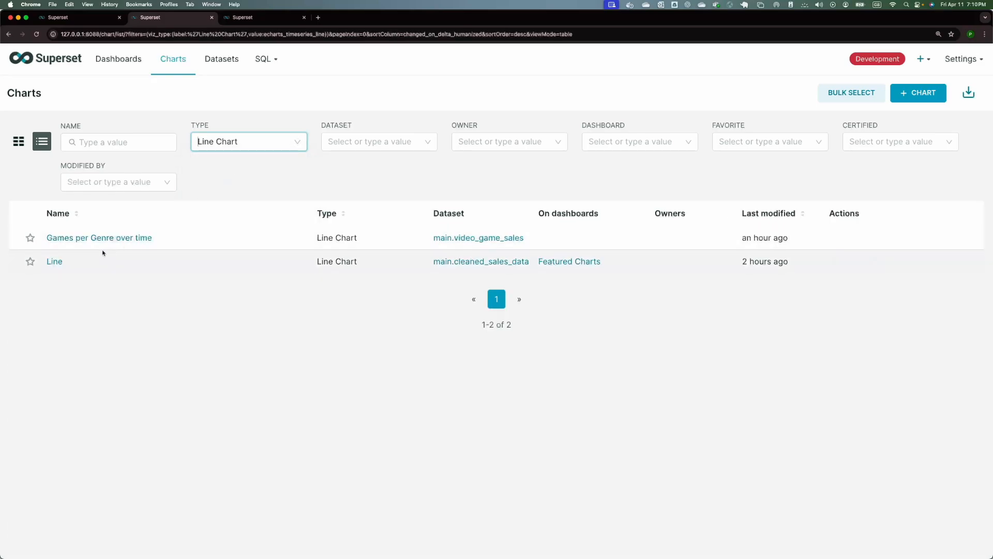
View the Games per Genre over time chart and return to the line chart list
{"action": "left_click", "coordinate": [89, 238]}
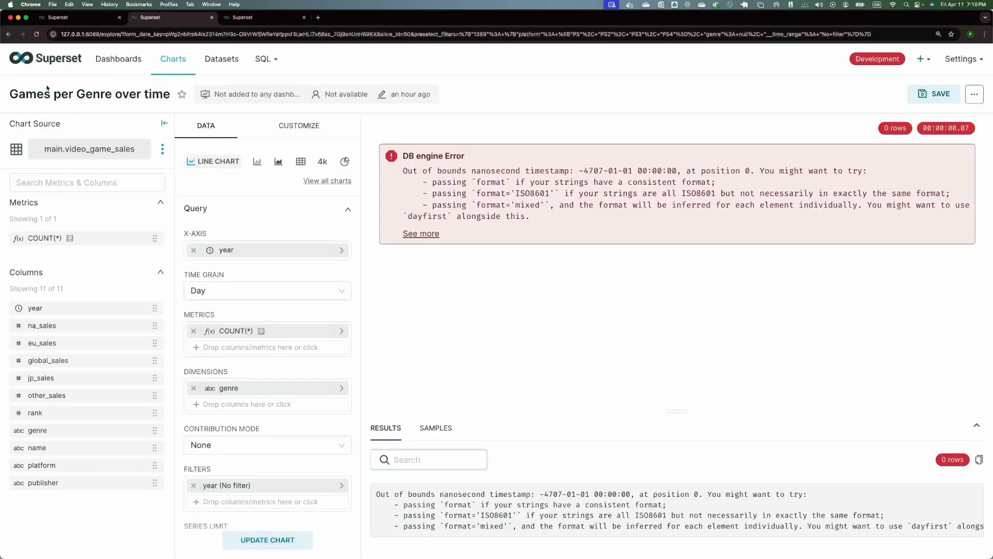
{"action": "left_click", "coordinate": [8, 34]}
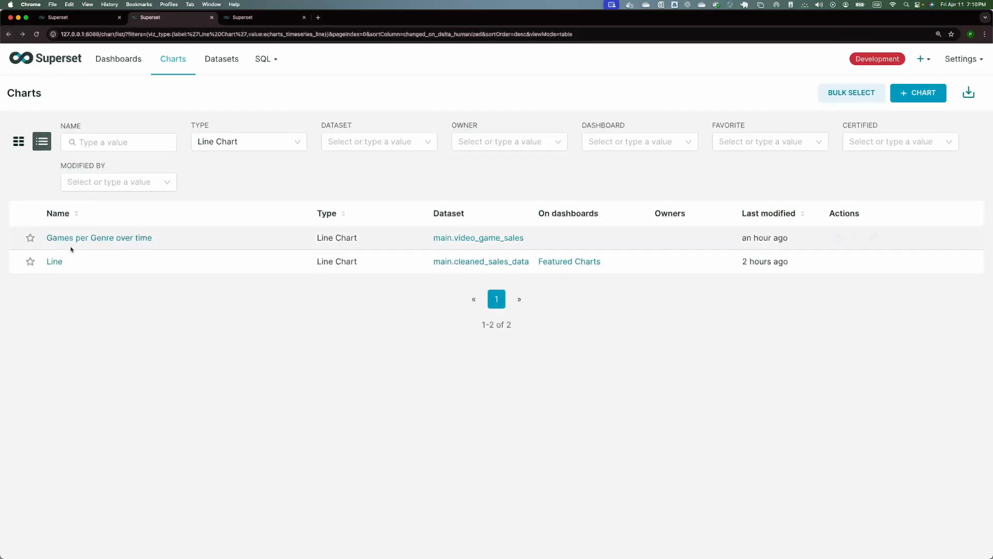
Open the Line chart based on main.cleaned_sales_data and inspect its monthly order counts per product line
{"action": "left_click", "coordinate": [59, 265]}
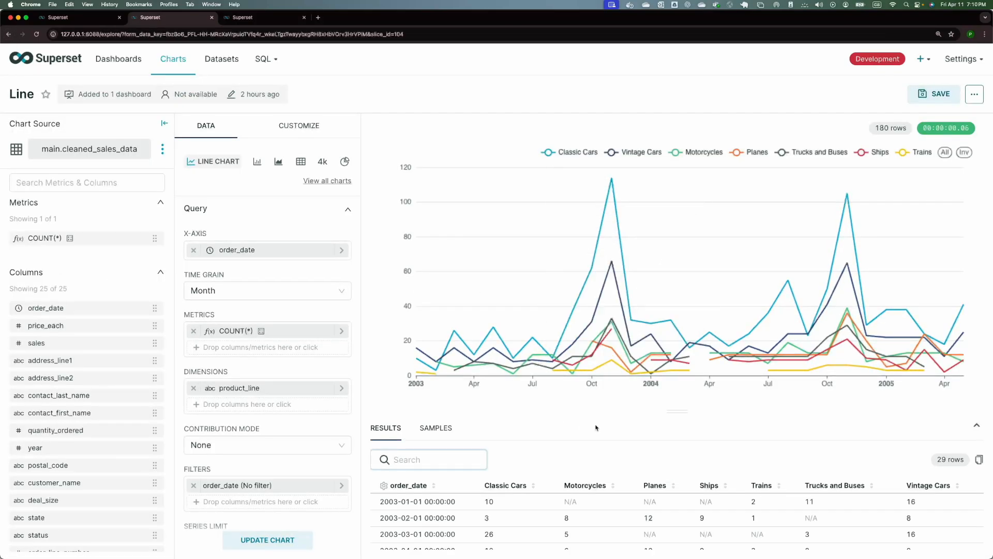
{"action": "mouse_move", "coordinate": [599, 350]}
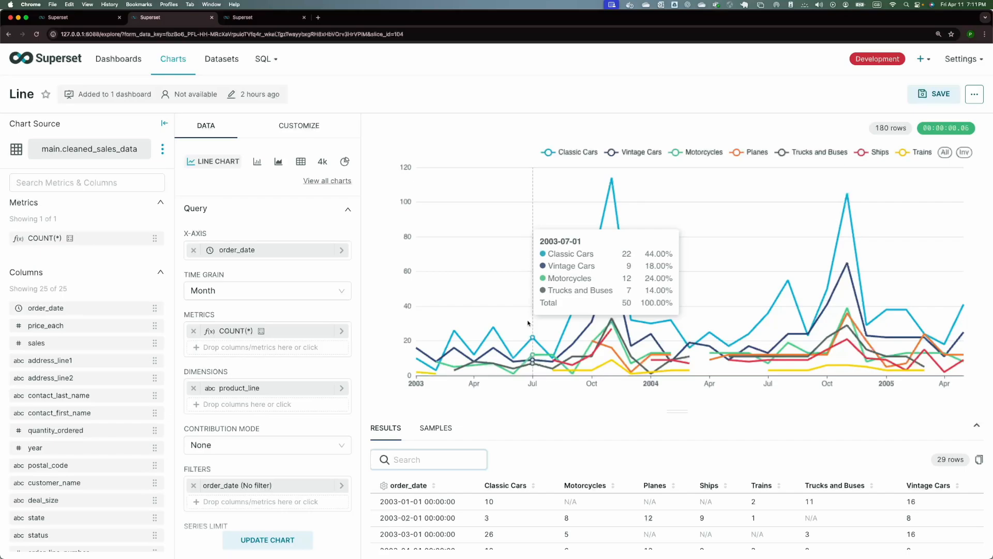
Filter the saved charts list by type Mixed Chart and open the Mixed chart to inspect its values
{"action": "left_click", "coordinate": [167, 59]}
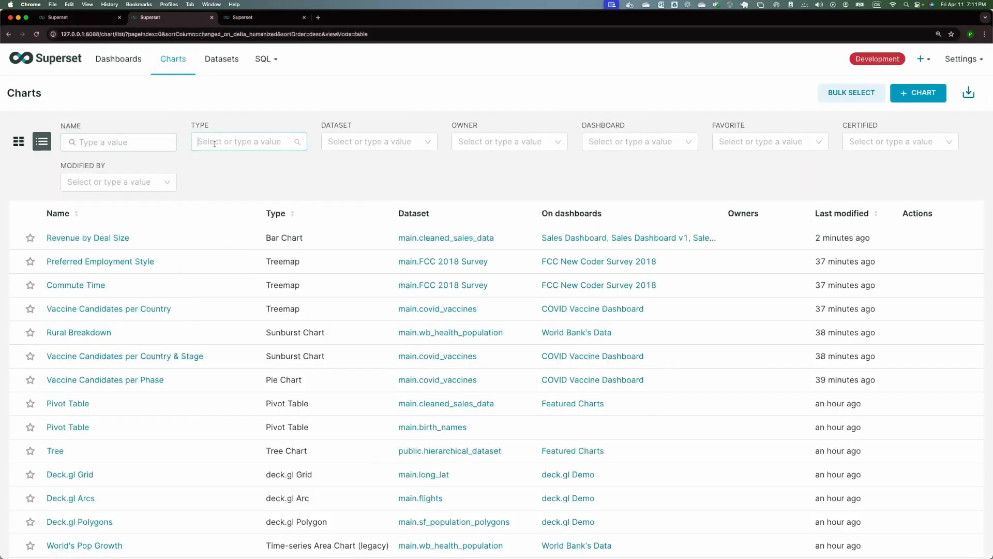
{"action": "left_click", "coordinate": [215, 143]}
{"action": "type", "text": "mixe"}
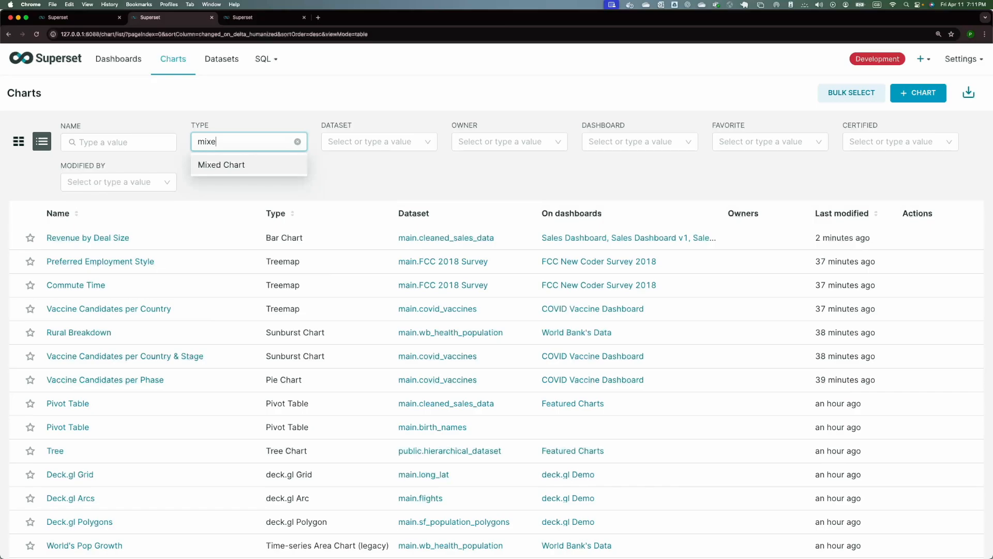
{"action": "left_click", "coordinate": [220, 164]}
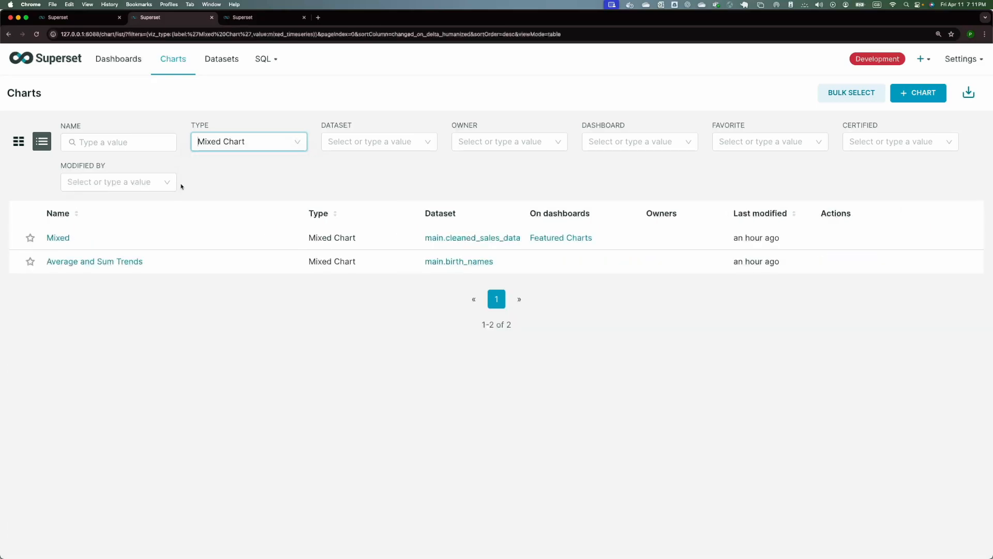
{"action": "left_click", "coordinate": [58, 238]}
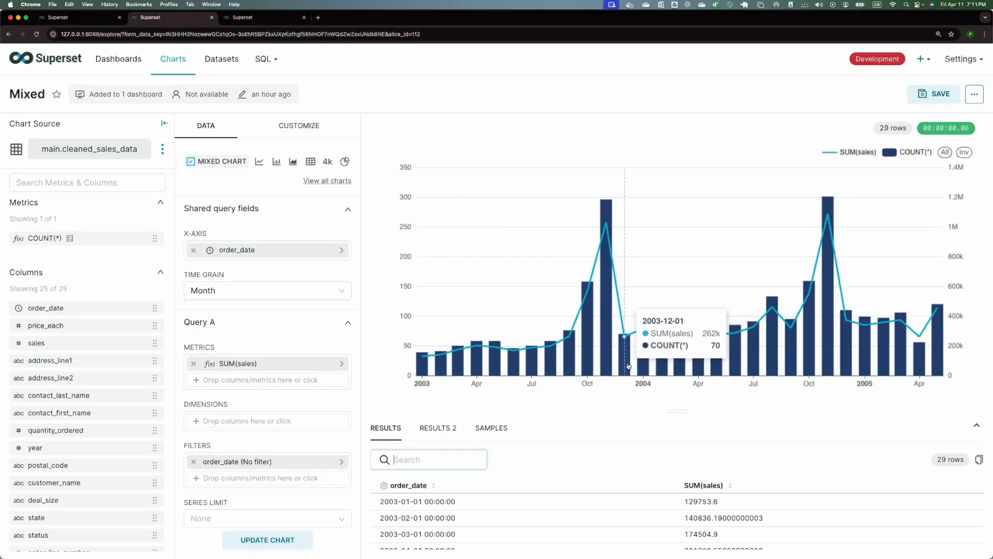
{"action": "mouse_move", "coordinate": [606, 363]}
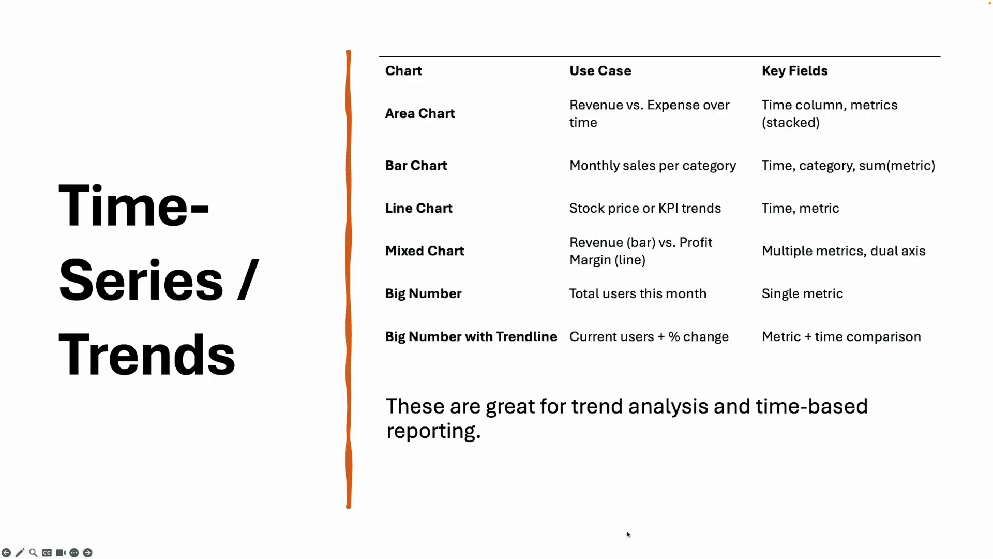
Switch back to Superset, filter the saved charts list by type Big Number and open the Number of Girls chart
{"action": "key", "text": "super+Tab"}
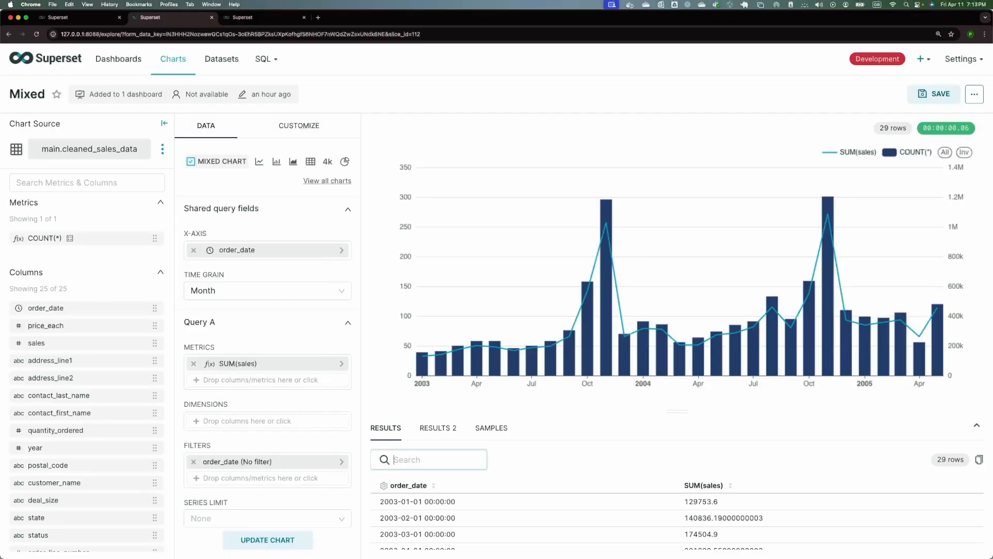
{"action": "left_click", "coordinate": [173, 61]}
{"action": "left_click", "coordinate": [224, 143]}
{"action": "type", "text": "big"}
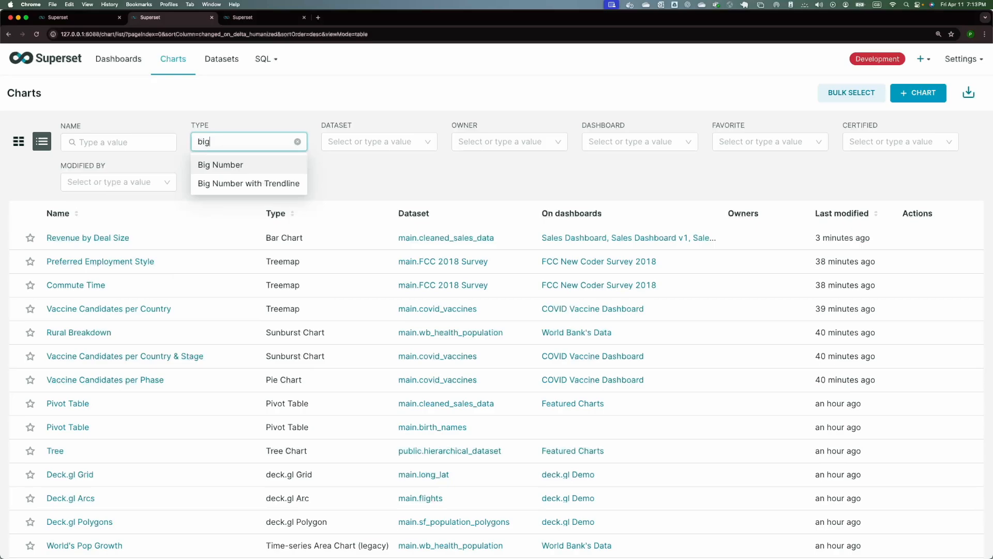
{"action": "left_click", "coordinate": [222, 164]}
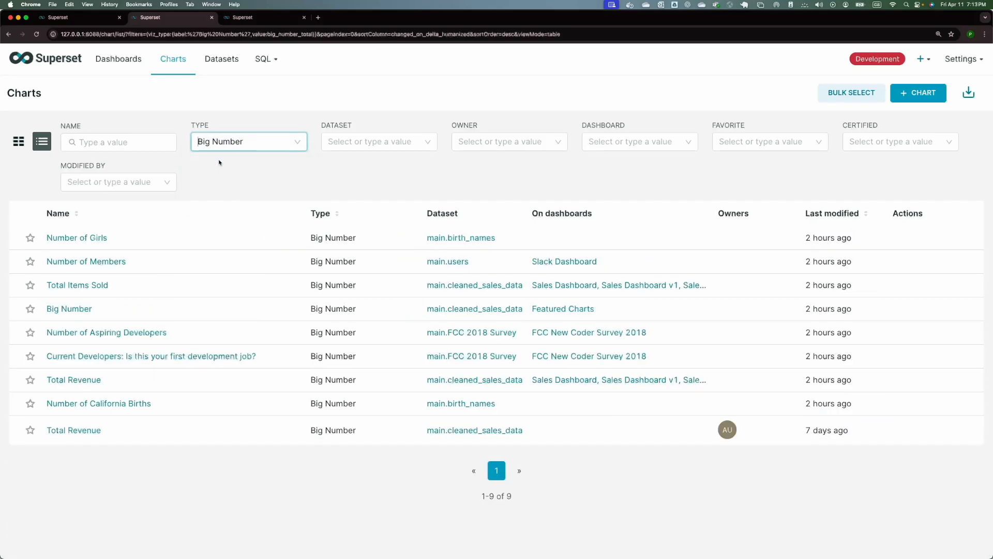
{"action": "left_click", "coordinate": [100, 238]}
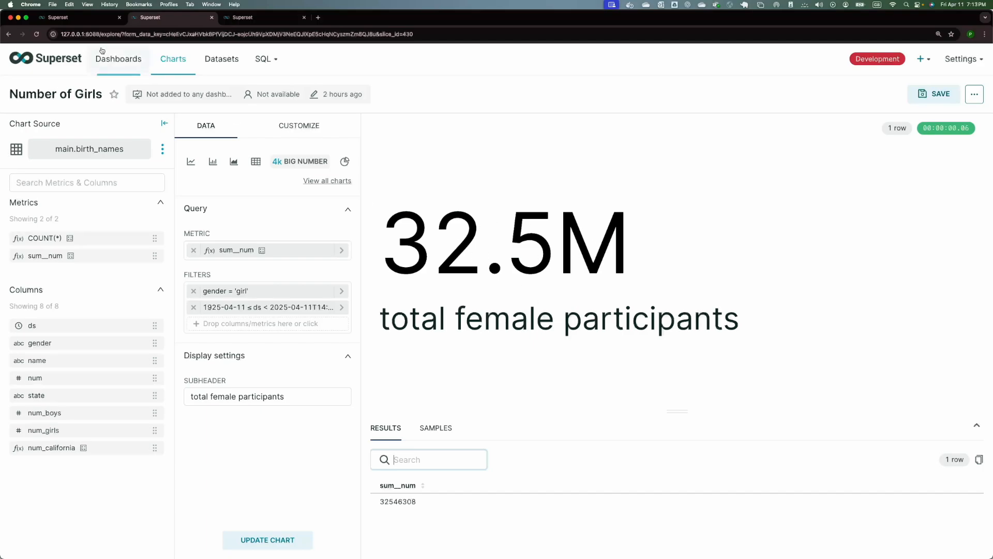
Return to the Big Number list, open the Total Items Sold chart and review its data and customization settings
{"action": "left_click", "coordinate": [9, 35]}
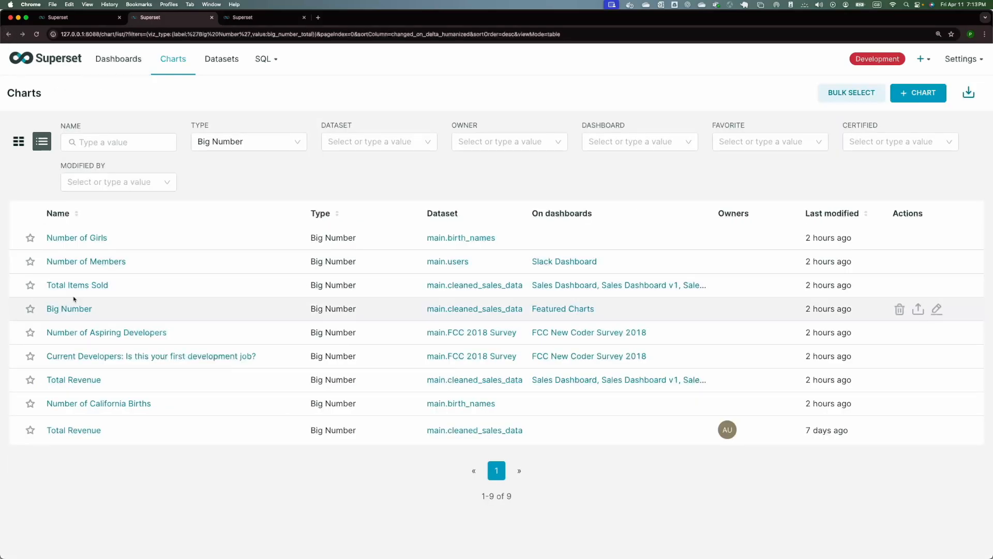
{"action": "left_click", "coordinate": [76, 284]}
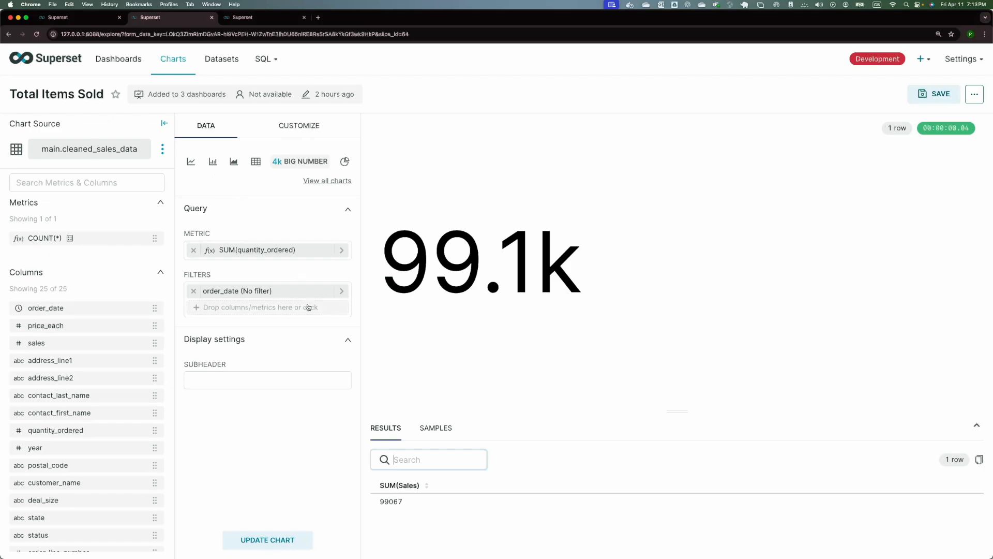
{"action": "left_click", "coordinate": [298, 127]}
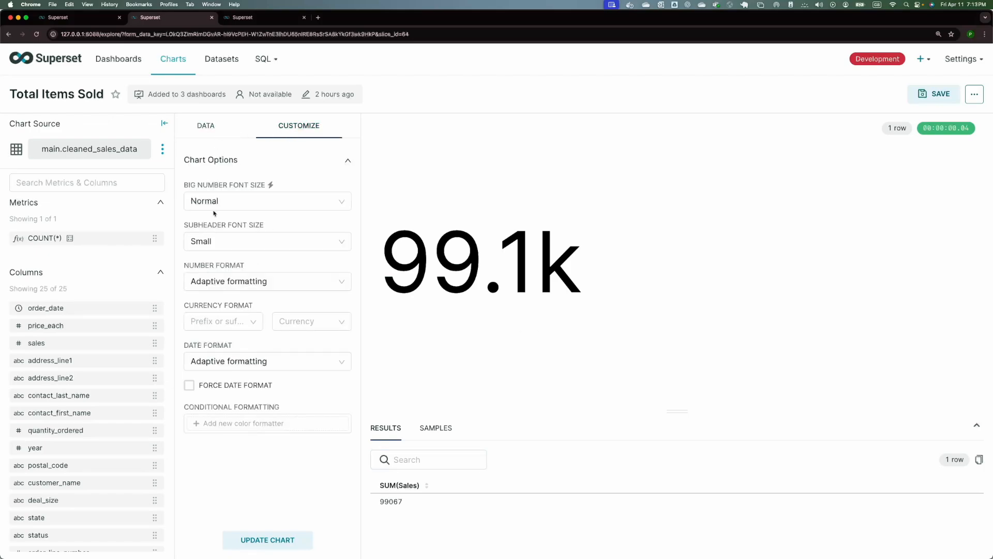
{"action": "left_click", "coordinate": [206, 135]}
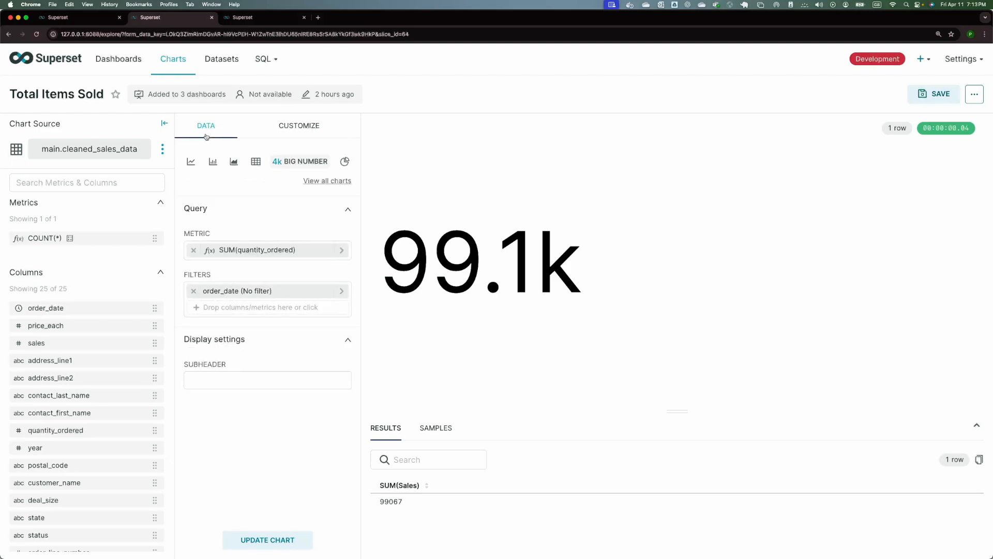
{"action": "left_click", "coordinate": [297, 127]}
{"action": "left_click", "coordinate": [217, 128]}
Filter the saved charts list by type Big Number with Trendline and open the chart of the same name
{"action": "left_click", "coordinate": [173, 59]}
{"action": "left_click", "coordinate": [213, 137]}
{"action": "type", "text": "big"}
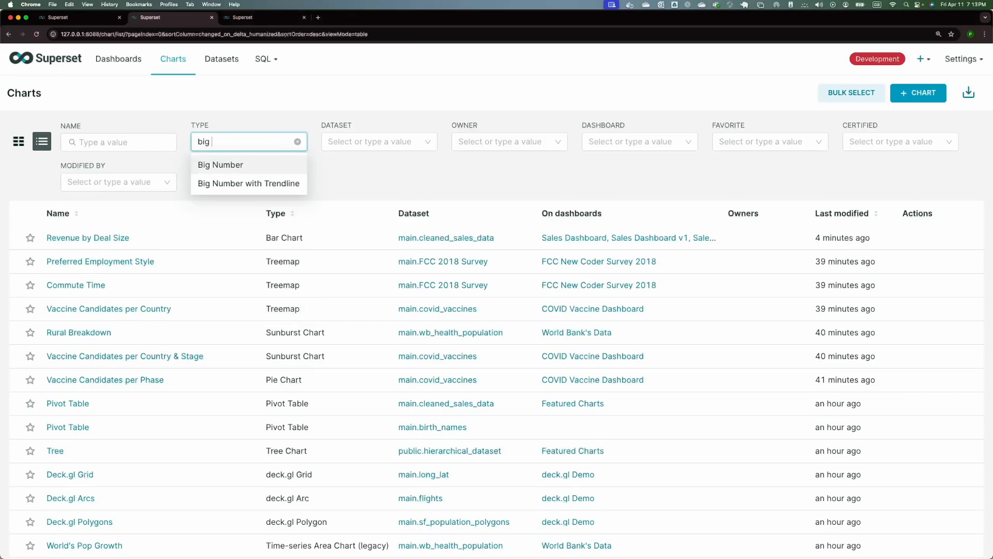
{"action": "left_click", "coordinate": [238, 183]}
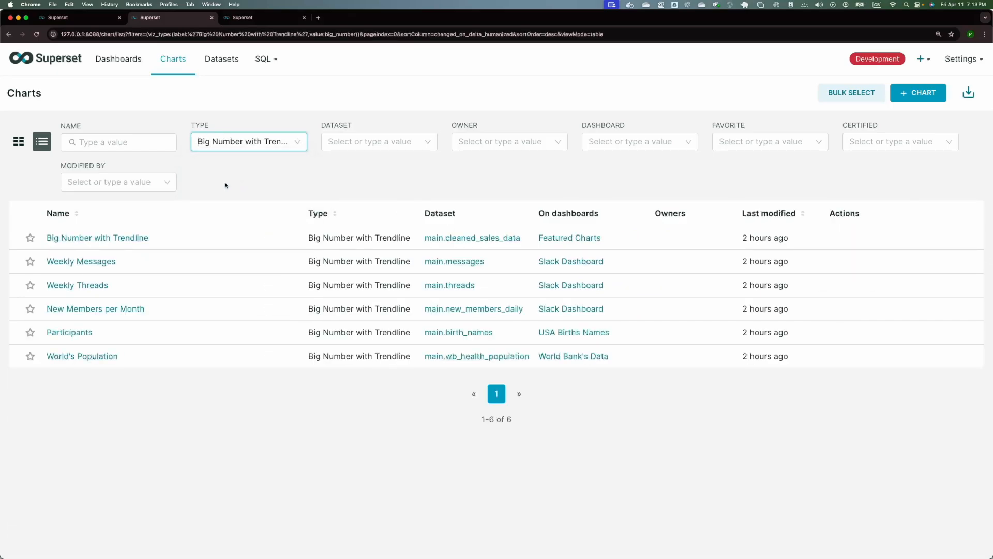
{"action": "left_click", "coordinate": [98, 238]}
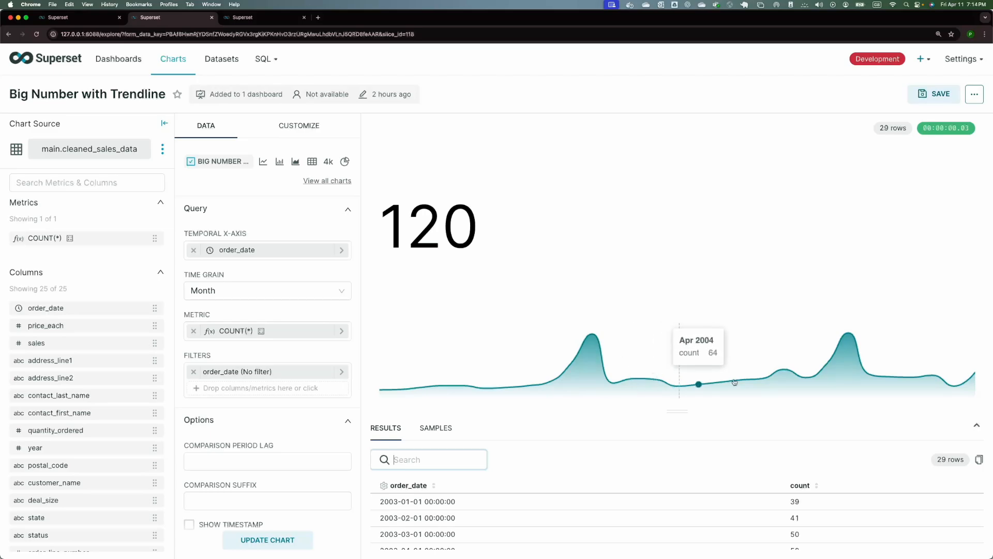
Return to the Big Number with Trendline list and open the Participants chart
{"action": "left_click", "coordinate": [9, 34]}
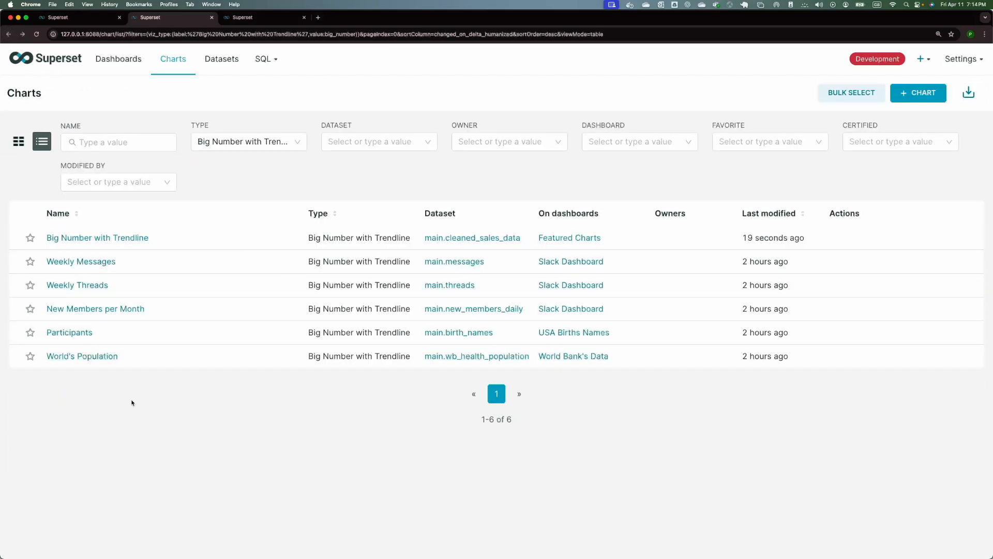
{"action": "left_click", "coordinate": [85, 339]}
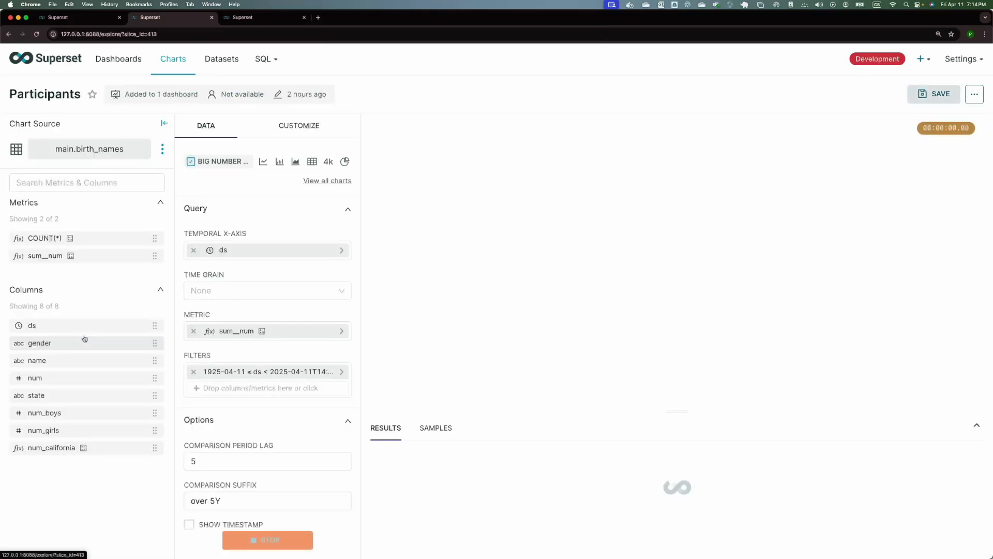
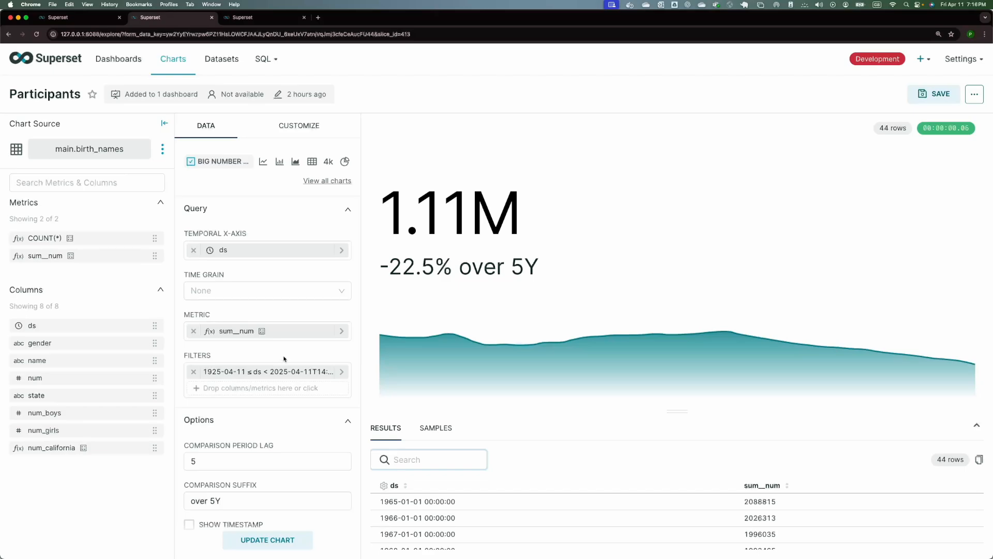
Filter the saved charts list by type Pie Chart and open the Gender chart to inspect its slices
{"action": "left_click", "coordinate": [181, 65]}
{"action": "left_click", "coordinate": [219, 143]}
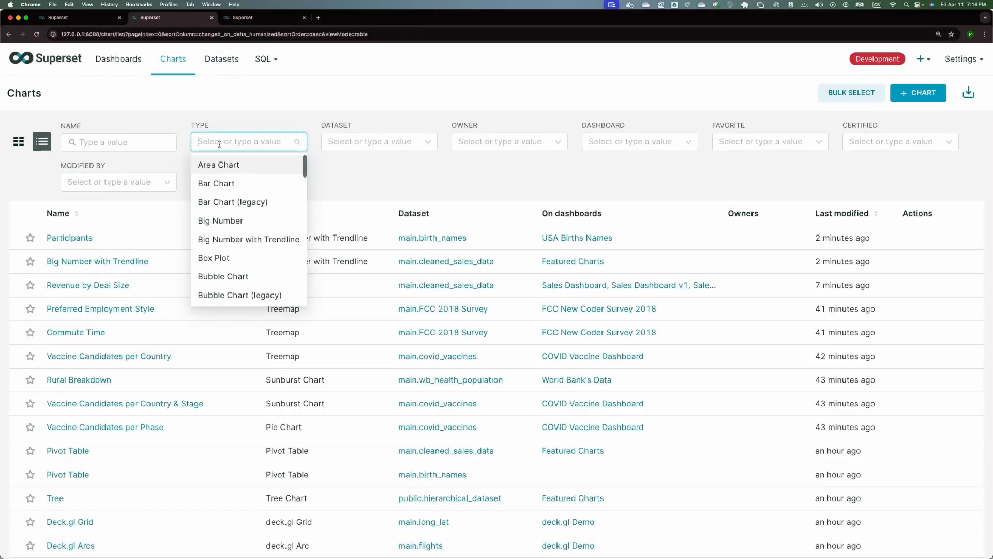
{"action": "type", "text": "pie"}
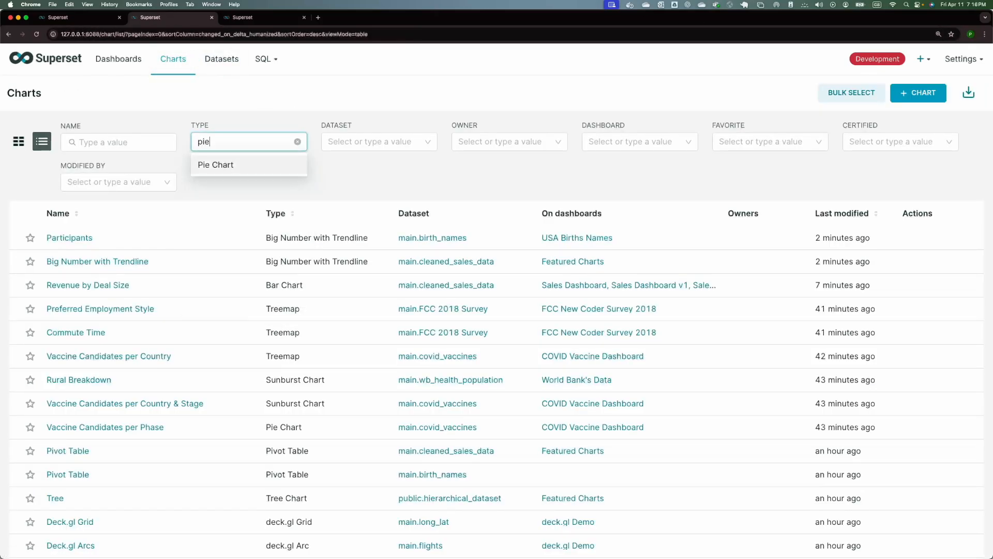
{"action": "left_click", "coordinate": [236, 165]}
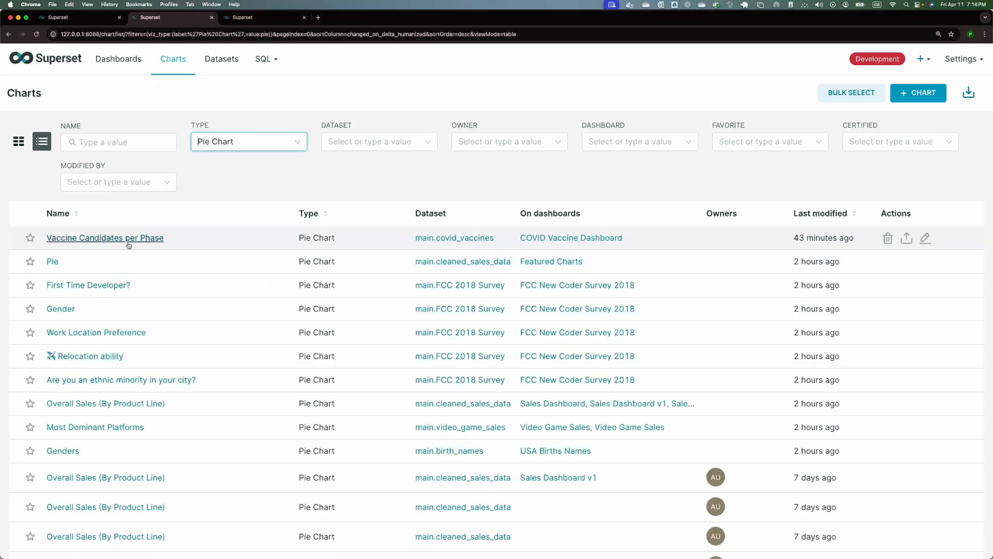
{"action": "left_click", "coordinate": [54, 308]}
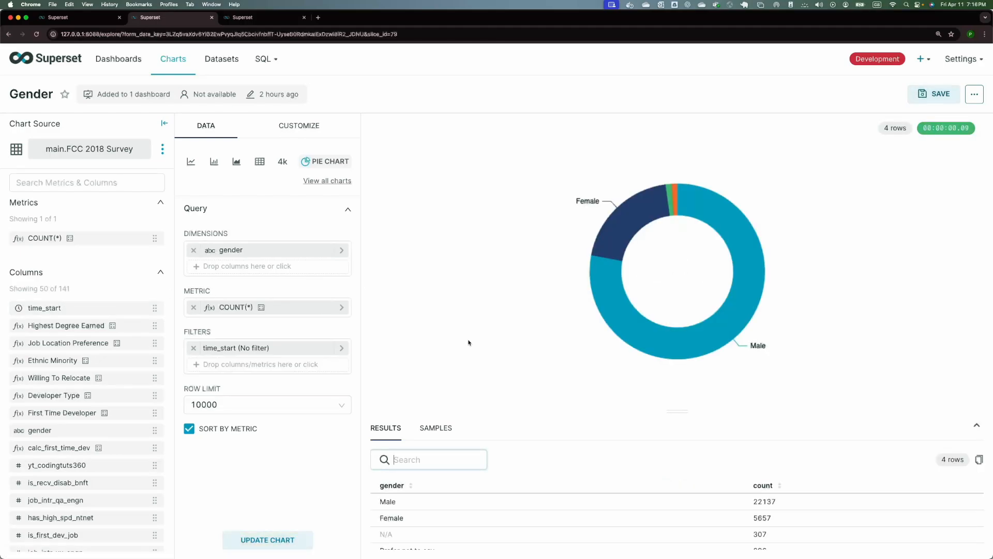
{"action": "mouse_move", "coordinate": [665, 354]}
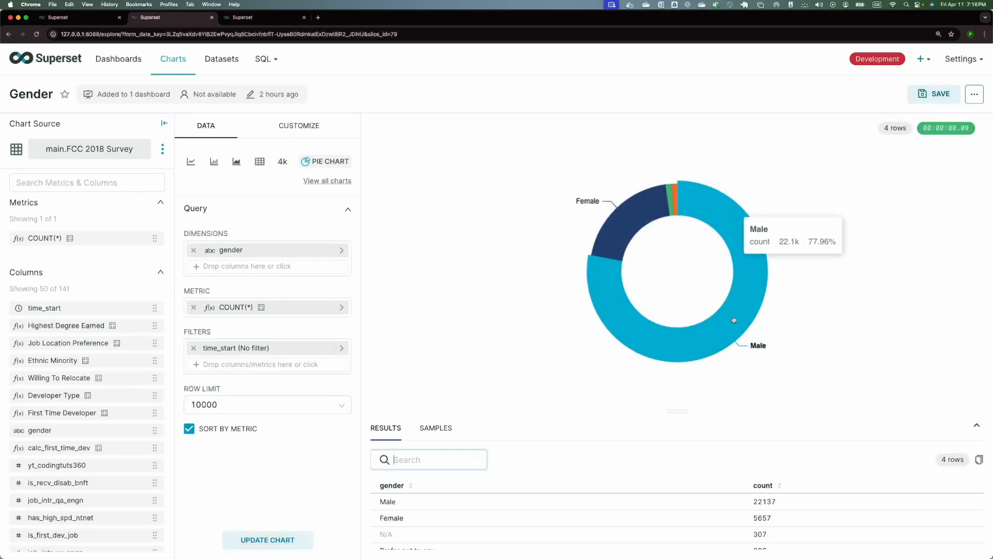
Return to the pie chart list and open the Vaccine Candidates per Phase chart to inspect its slices
{"action": "left_click", "coordinate": [8, 33]}
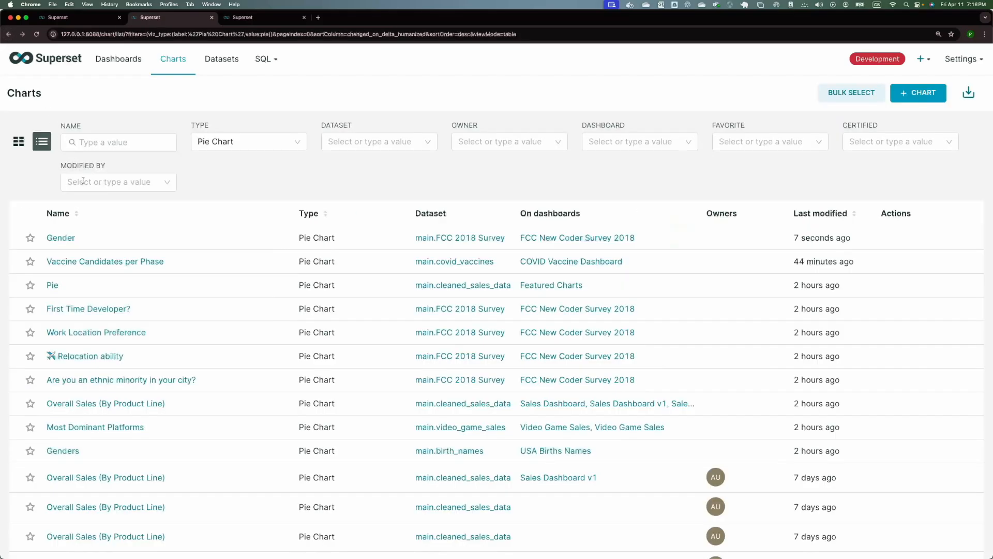
{"action": "left_click", "coordinate": [87, 261]}
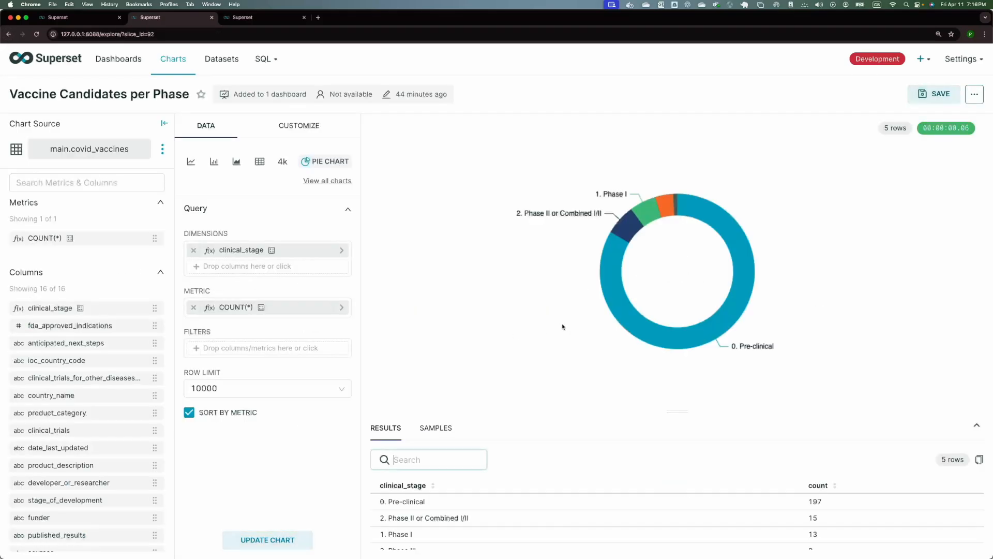
{"action": "mouse_move", "coordinate": [637, 325]}
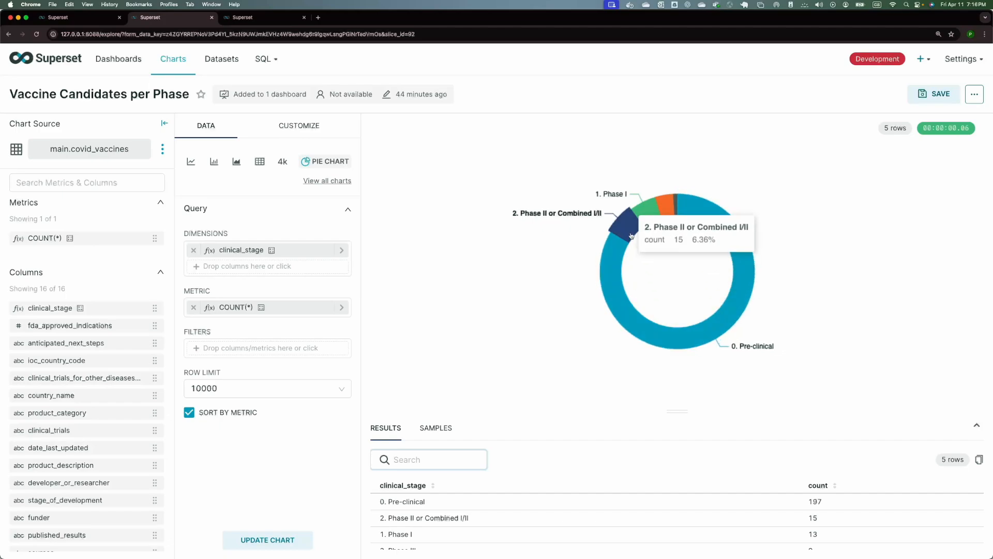
{"action": "mouse_move", "coordinate": [629, 223]}
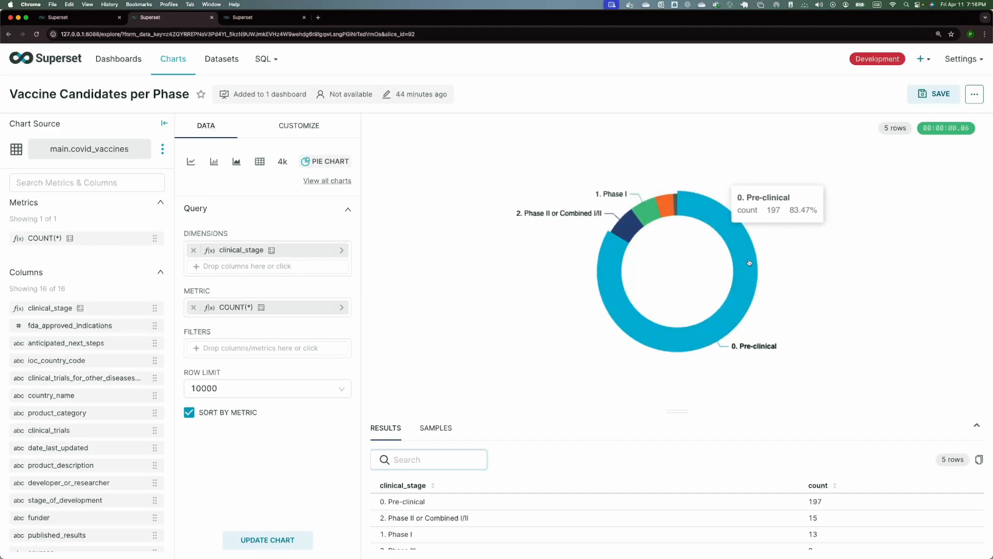
{"action": "mouse_move", "coordinate": [663, 215]}
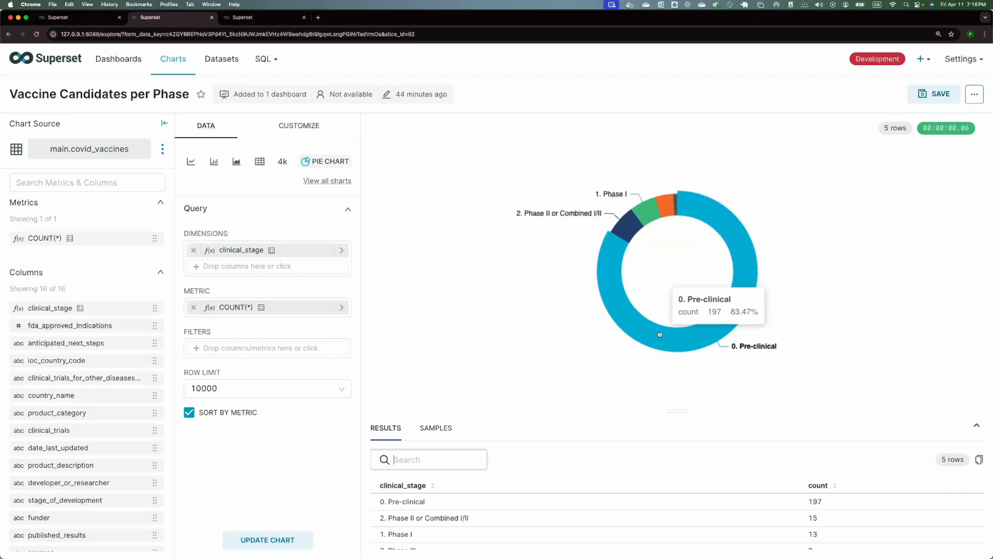
Return to the saved charts list and replace the type filter with Sunburst Chart
{"action": "left_click", "coordinate": [9, 34]}
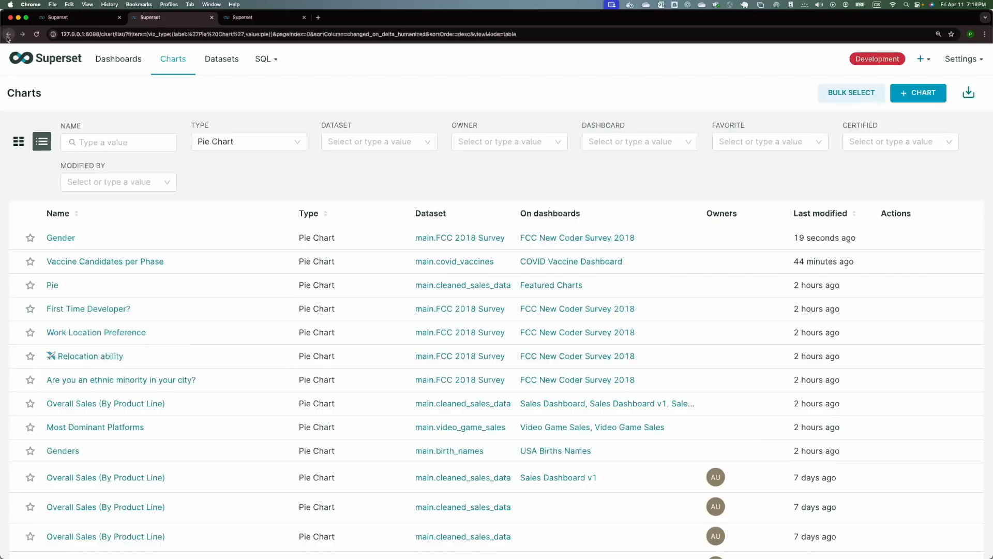
{"action": "left_click", "coordinate": [298, 142]}
{"action": "left_click", "coordinate": [266, 143]}
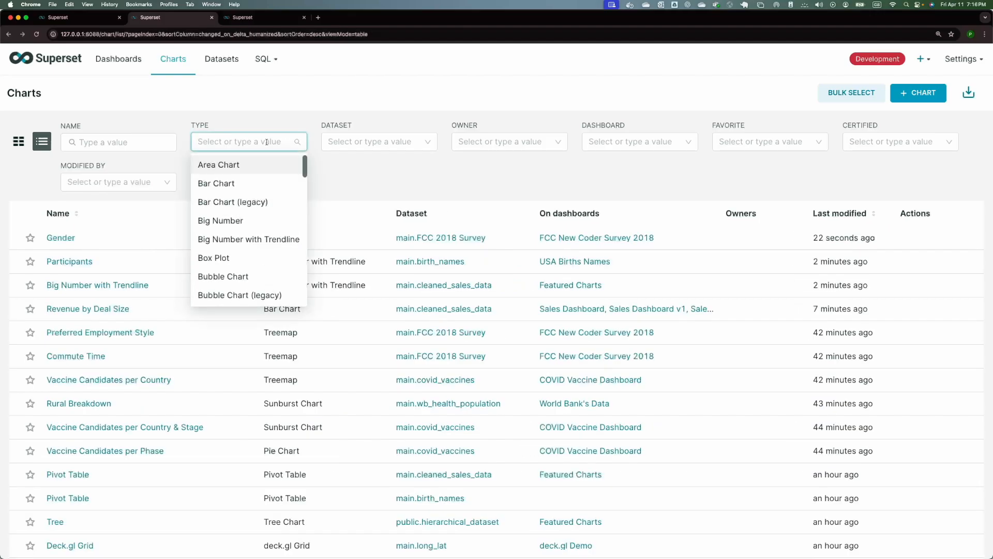
{"action": "type", "text": "sun"}
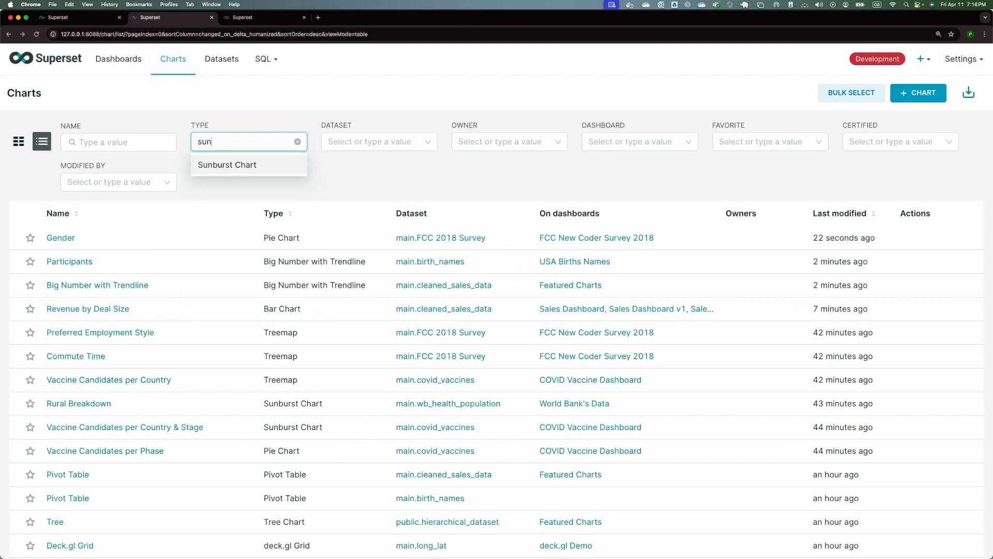
{"action": "left_click", "coordinate": [255, 164]}
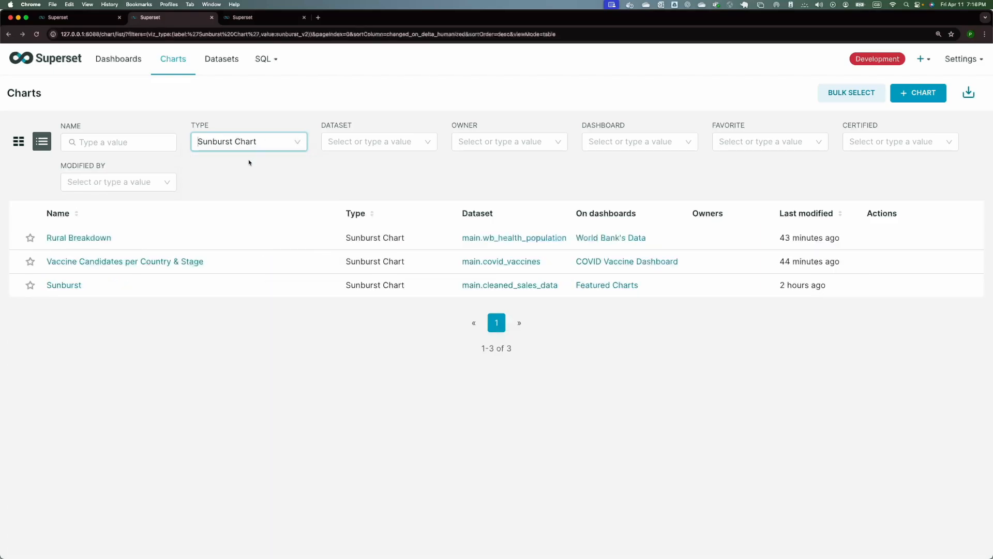
Open the Rural Breakdown sunburst chart to inspect its rings, and return to the saved charts list
{"action": "left_click", "coordinate": [82, 240]}
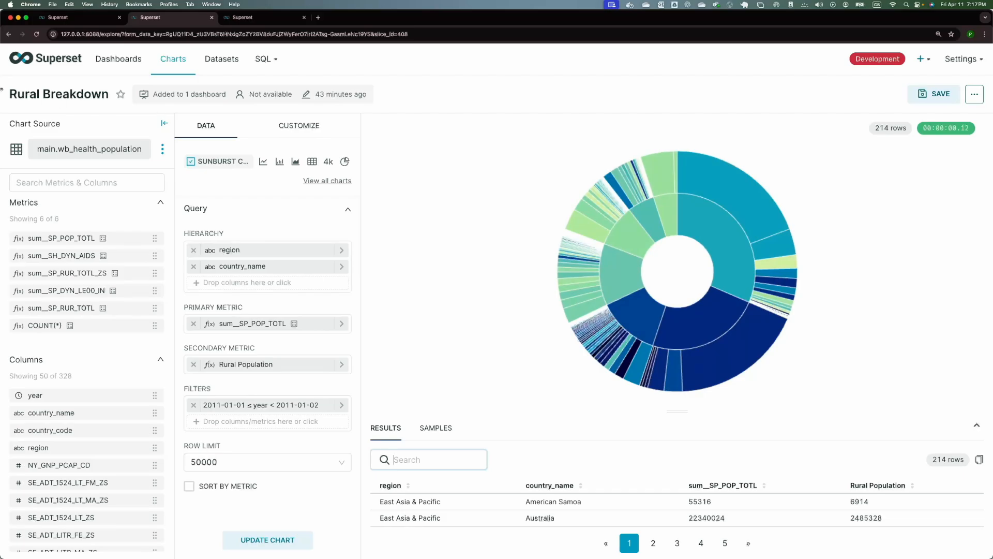
{"action": "left_click", "coordinate": [173, 59]}
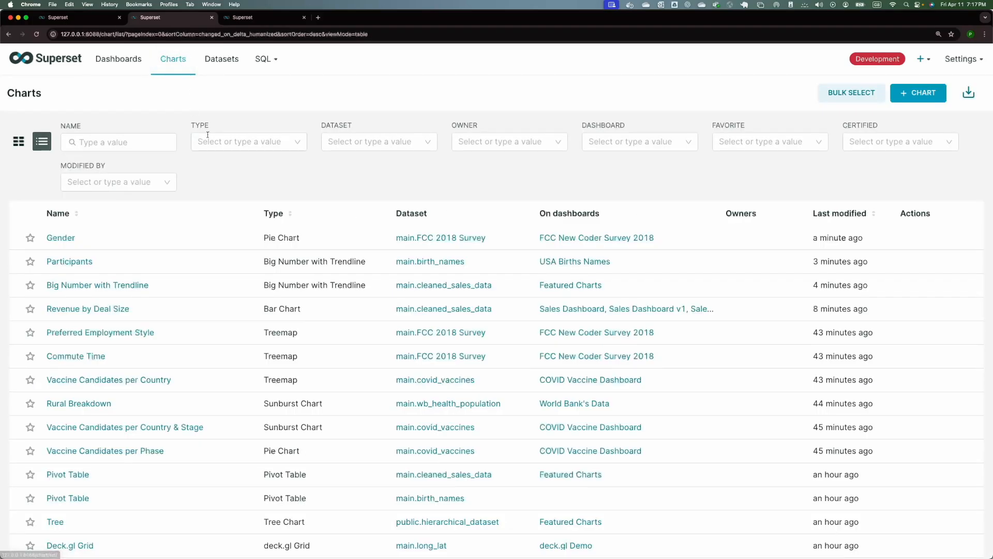
Filter the saved charts list by type Treemap and open the Commute Time chart to inspect its blocks
{"action": "left_click", "coordinate": [214, 139]}
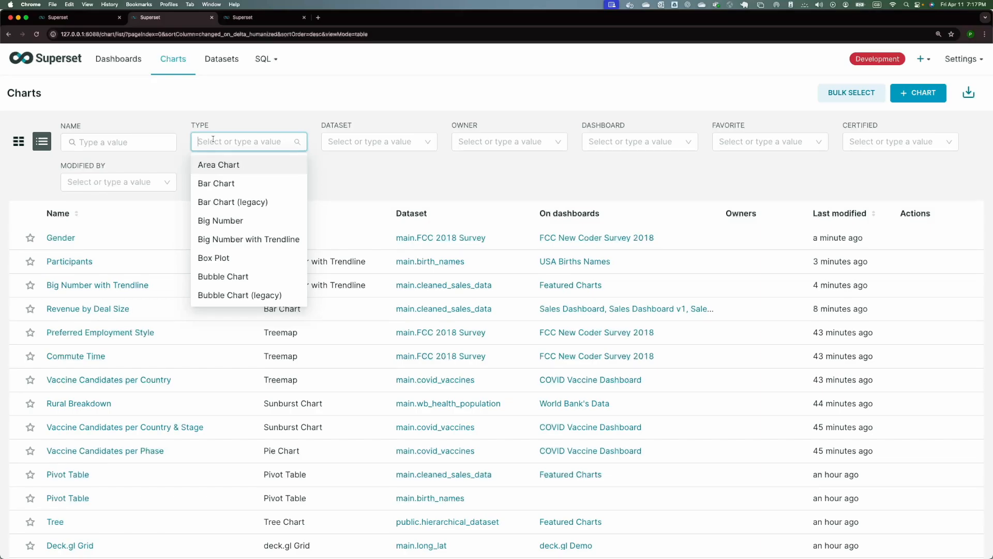
{"action": "type", "text": "tree"}
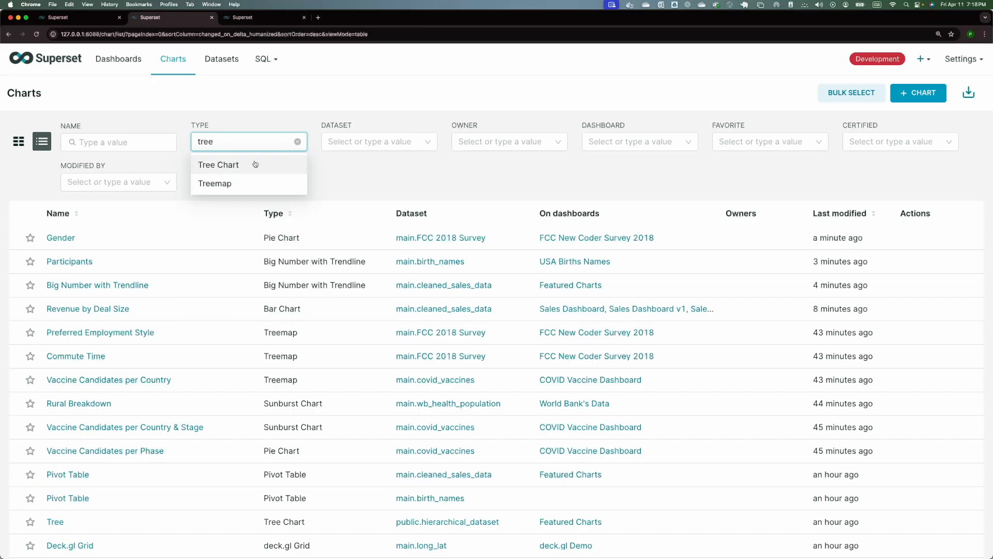
{"action": "scroll", "coordinate": [221, 183], "scroll_direction": "down", "scroll_amount": 1}
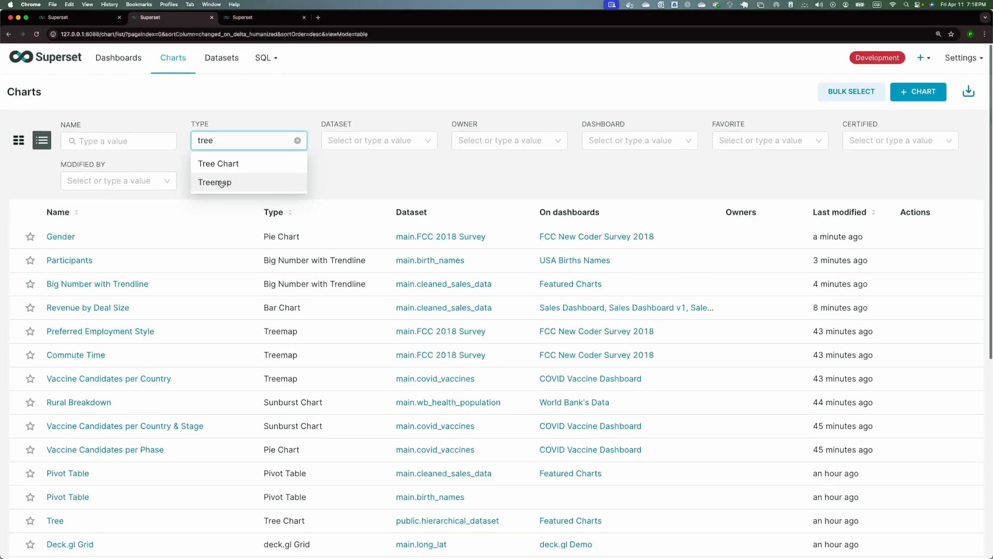
{"action": "left_click", "coordinate": [221, 183]}
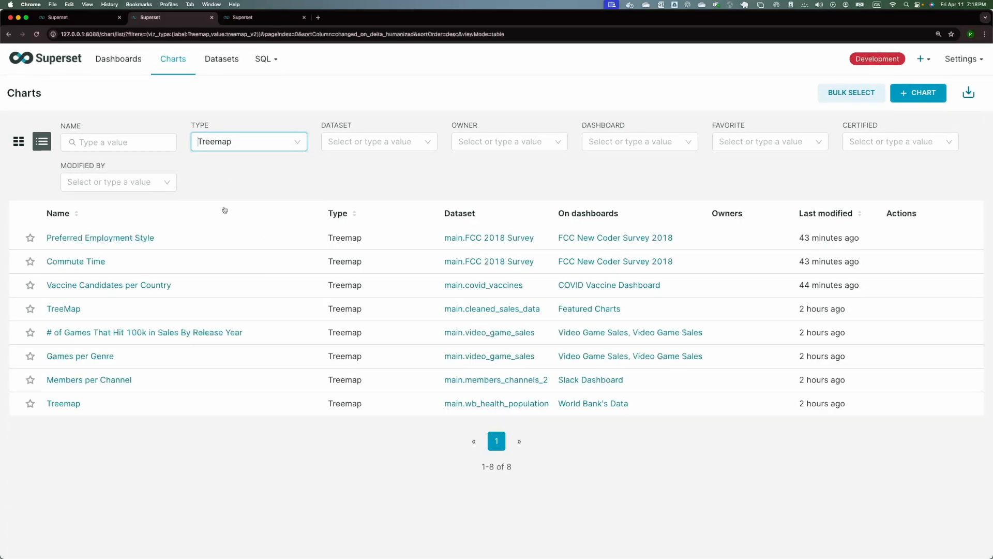
{"action": "left_click", "coordinate": [69, 262]}
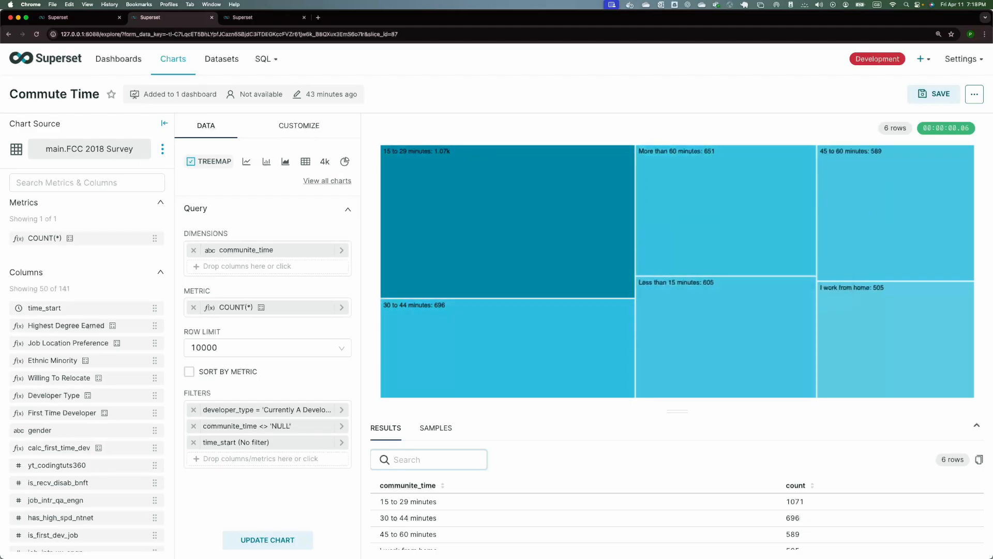
Return to the treemap list and open the Preferred Employment Style chart to inspect its blocks
{"action": "left_click", "coordinate": [8, 34]}
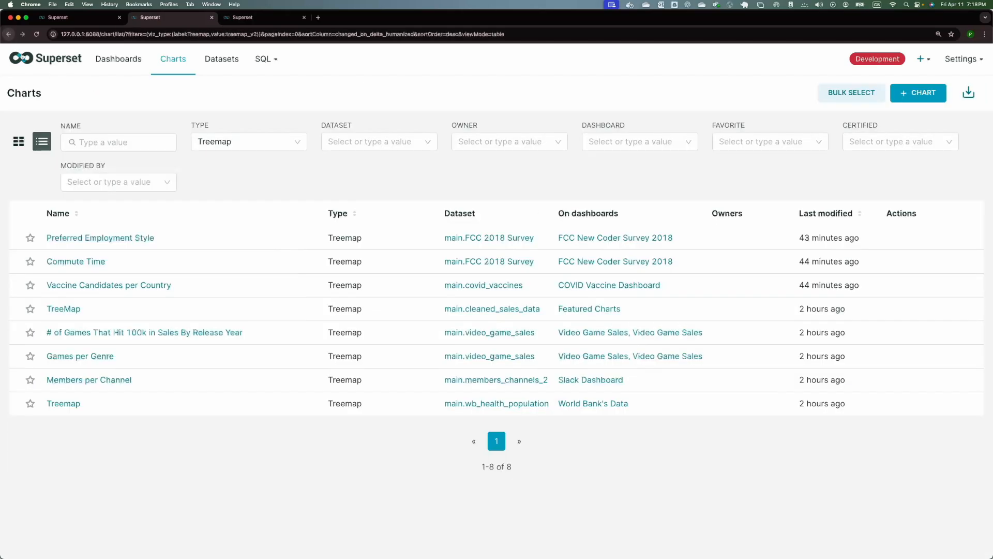
{"action": "left_click", "coordinate": [112, 239]}
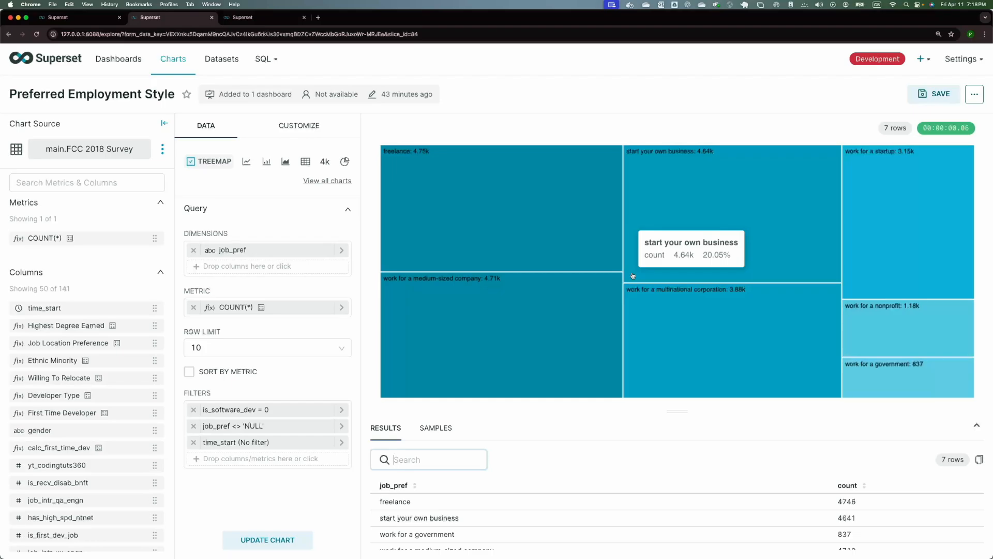
Replace the type filter of the saved charts list with Waterfall Chart and open the Waterfall chart to inspect its first quarterly bars
{"action": "left_click", "coordinate": [7, 33]}
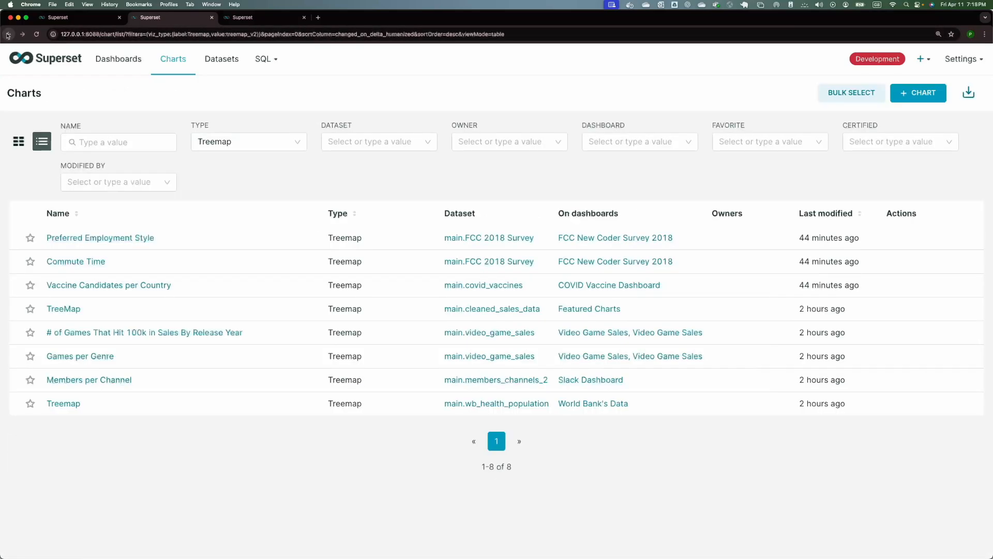
{"action": "left_click", "coordinate": [297, 141]}
{"action": "left_click", "coordinate": [291, 143]}
{"action": "type", "text": "water"}
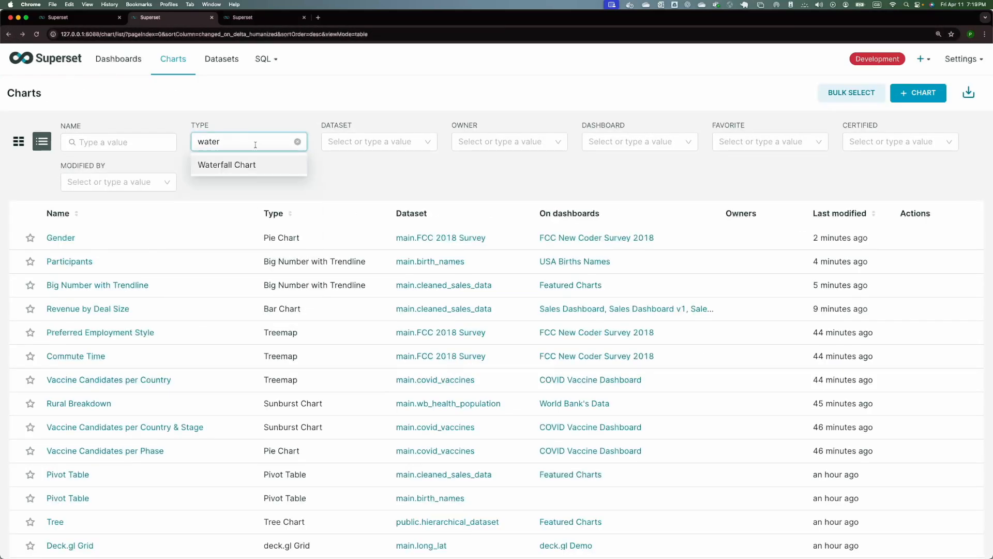
{"action": "left_click", "coordinate": [254, 164]}
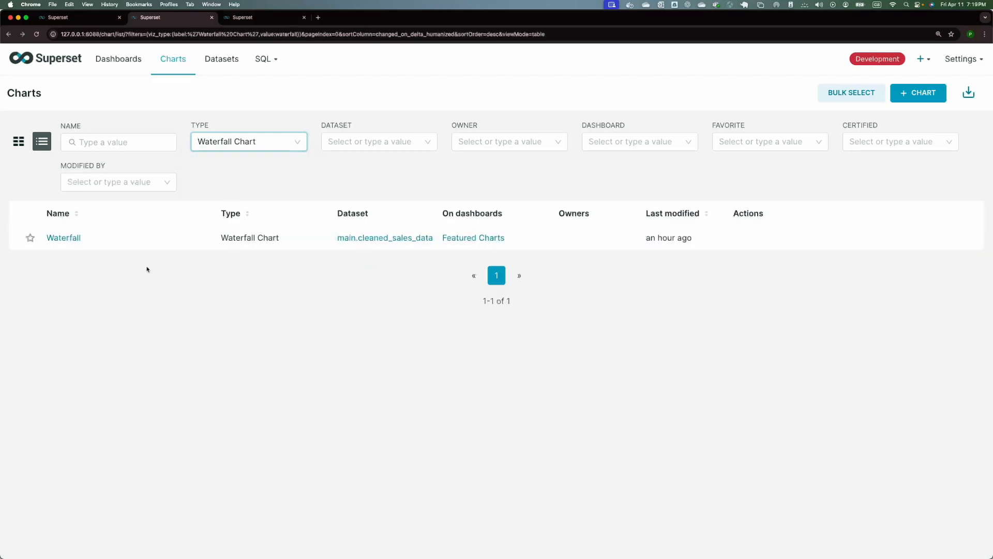
{"action": "left_click", "coordinate": [63, 237]}
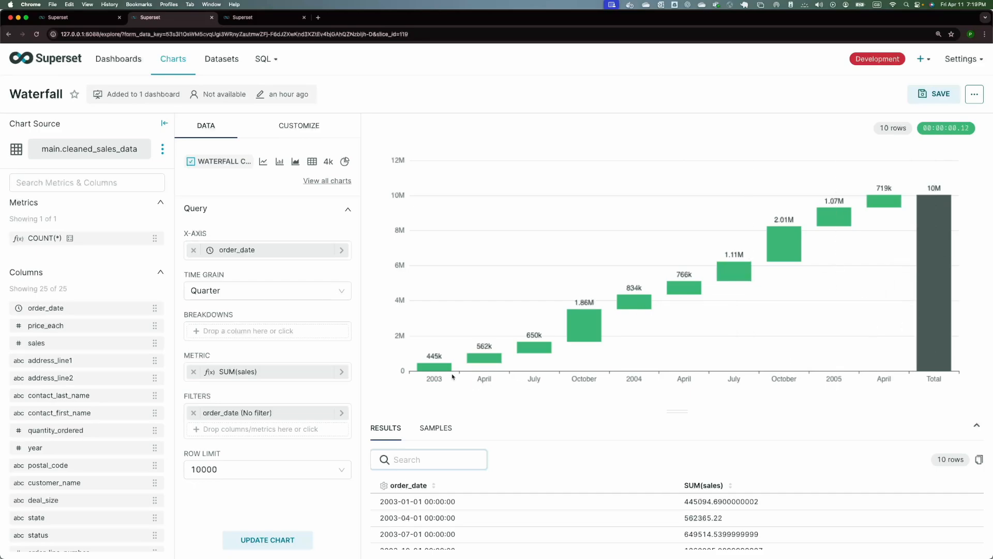
{"action": "mouse_move", "coordinate": [440, 370]}
{"action": "mouse_move", "coordinate": [486, 363]}
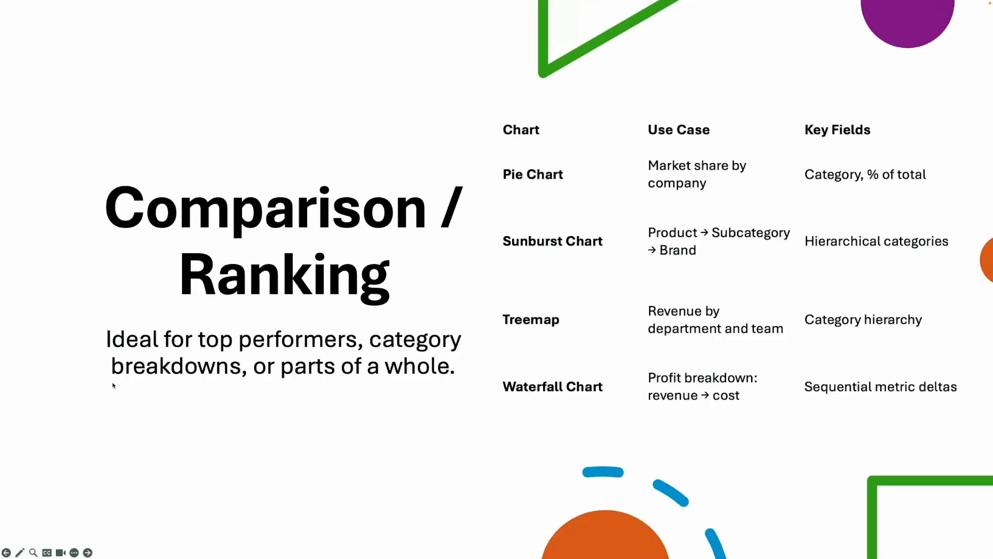
Advance the slideshow from Comparison / Ranking to the Statistical / Distribution slide
{"action": "key", "text": "Right"}
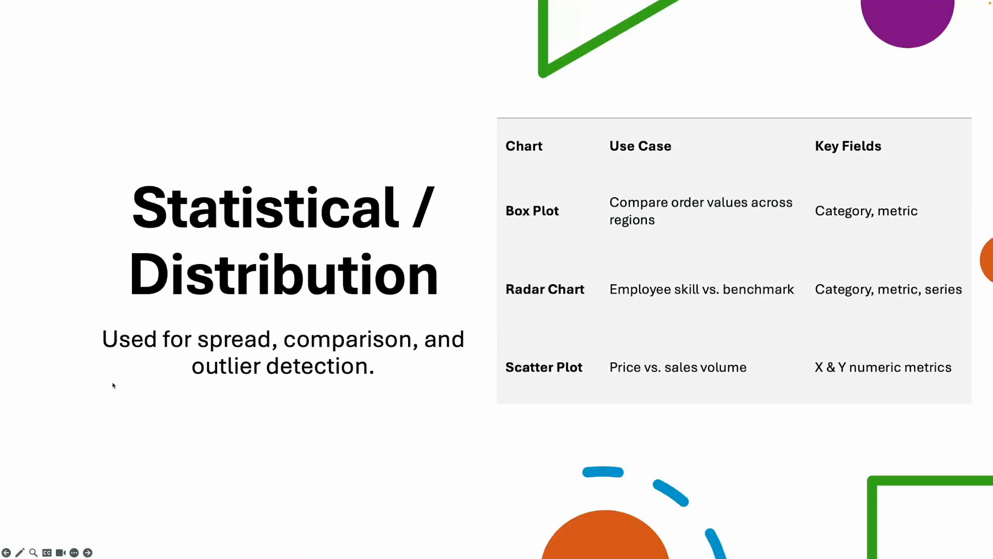
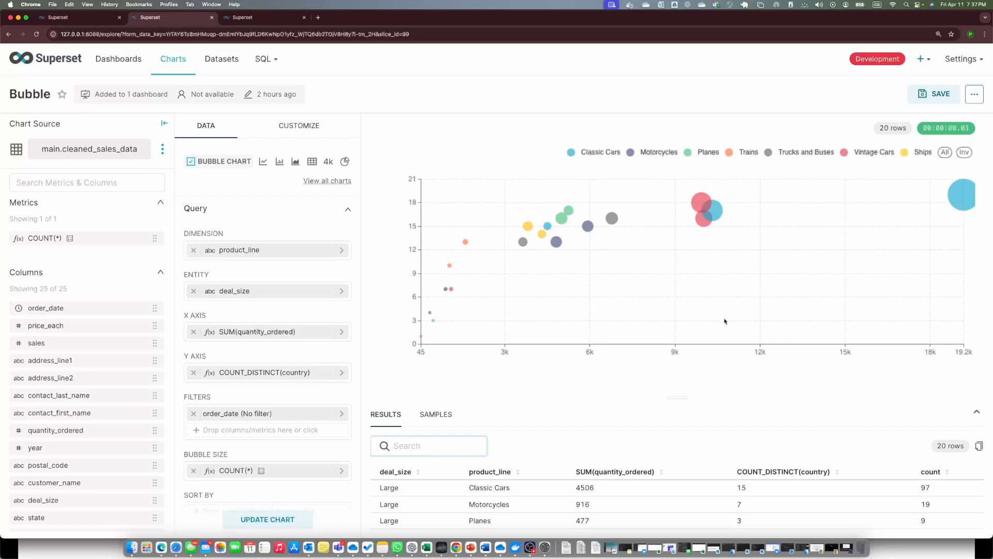
Filter the saved charts list by type Graph Chart and open the Graph chart to inspect the Small, Large and Medium nodes
{"action": "mouse_move", "coordinate": [722, 215]}
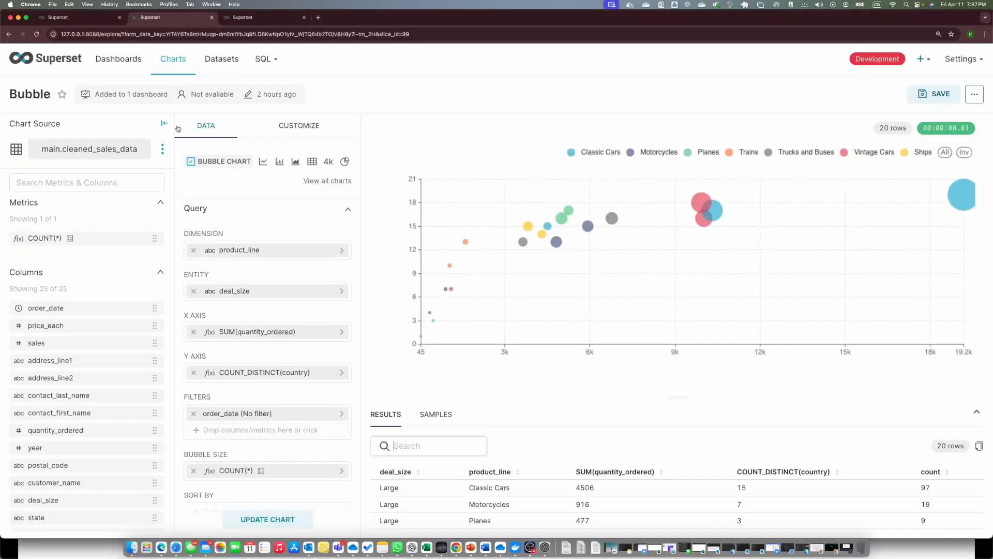
{"action": "left_click", "coordinate": [173, 59]}
{"action": "left_click", "coordinate": [266, 143]}
{"action": "type", "text": "gra"}
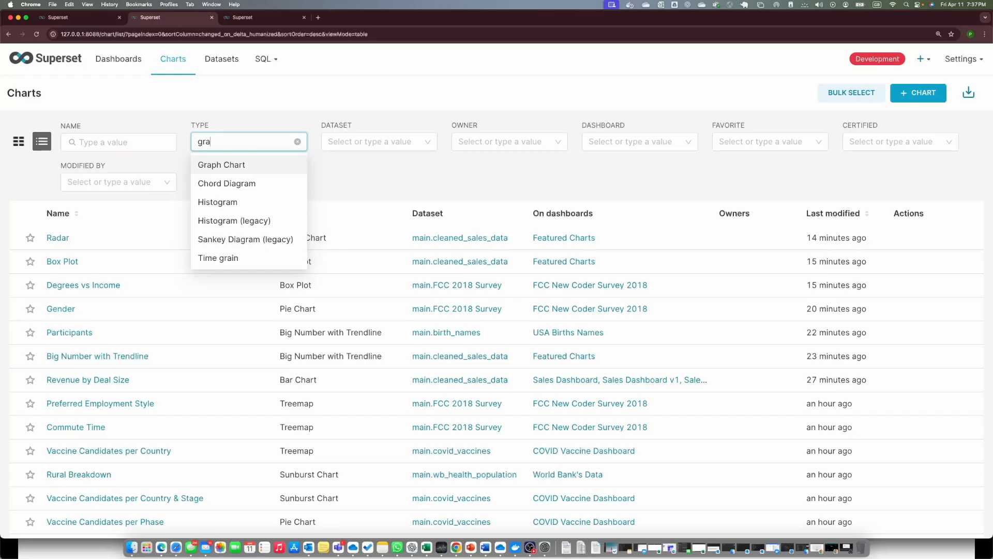
{"action": "left_click", "coordinate": [270, 165]}
{"action": "left_click", "coordinate": [58, 238]}
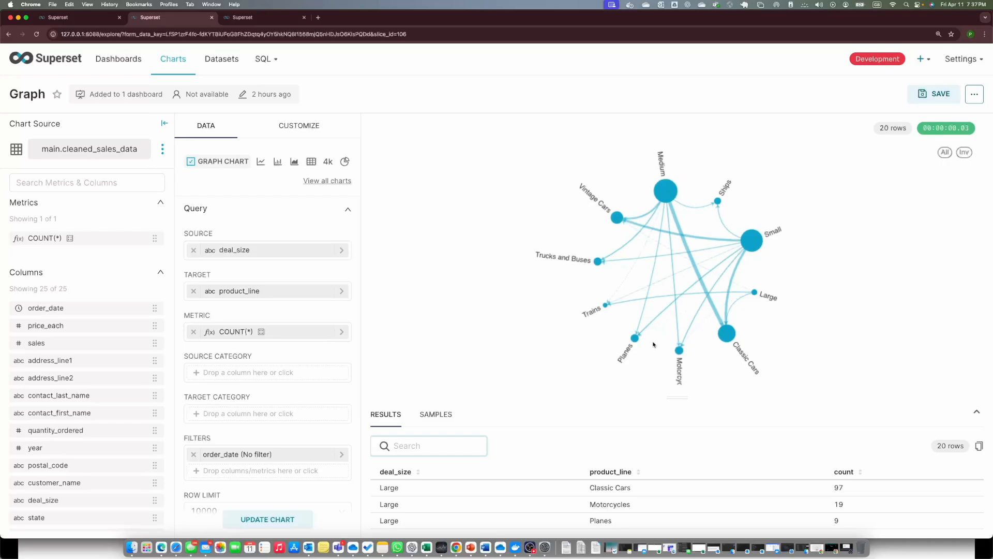
{"action": "mouse_move", "coordinate": [754, 242]}
{"action": "mouse_move", "coordinate": [756, 294]}
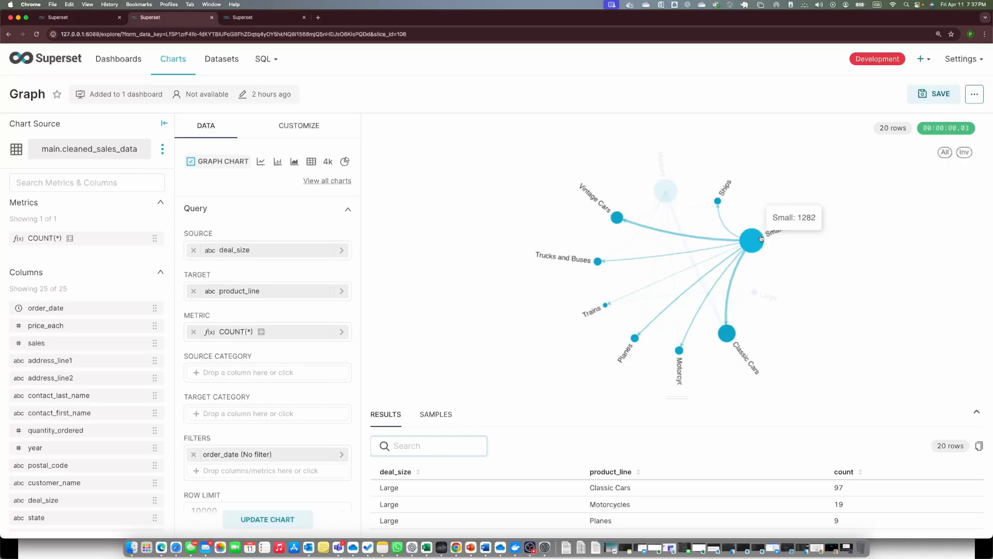
{"action": "mouse_move", "coordinate": [667, 192]}
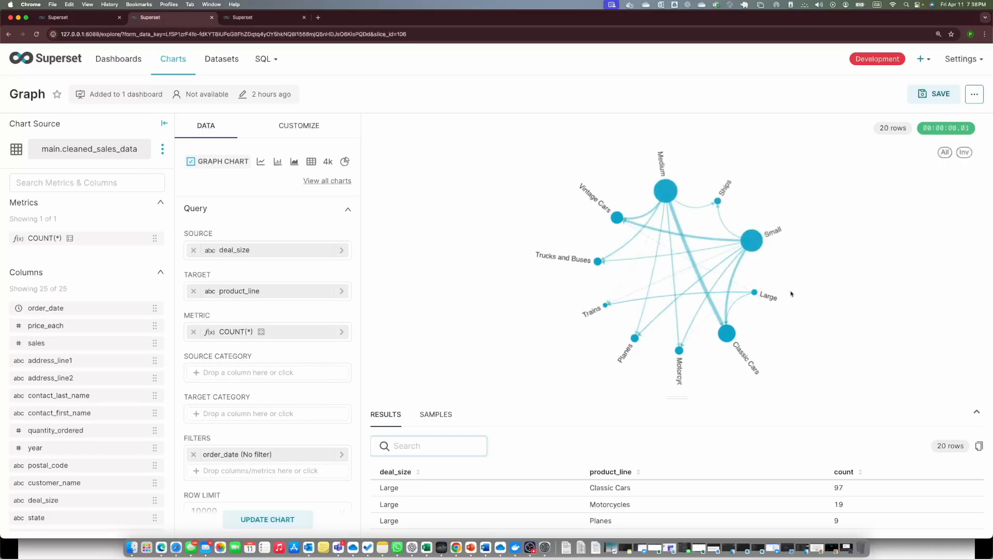
Check the Relationship / Flow slide in PowerPoint and switch back to Superset in Chrome
{"action": "key", "text": "super+Tab"}
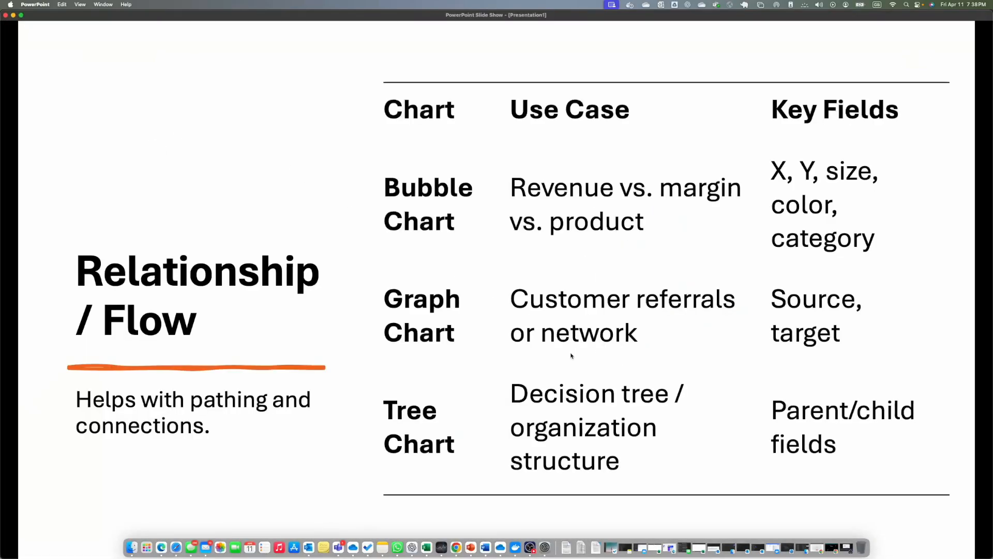
{"action": "key", "text": "super+Tab"}
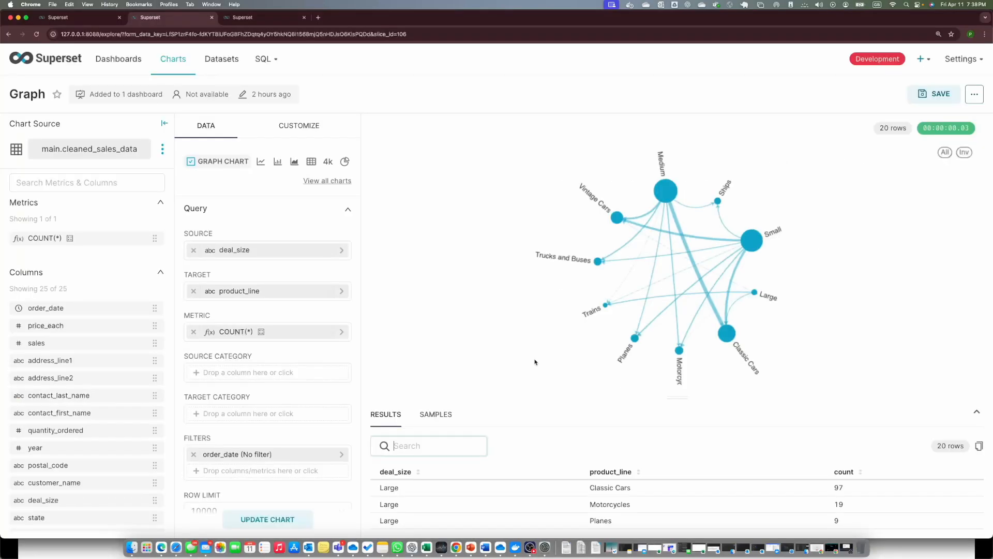
Filter the saved charts list by type Tree Chart and open the Tree chart to inspect the USA, NY and Buffalo nodes
{"action": "left_click", "coordinate": [175, 65]}
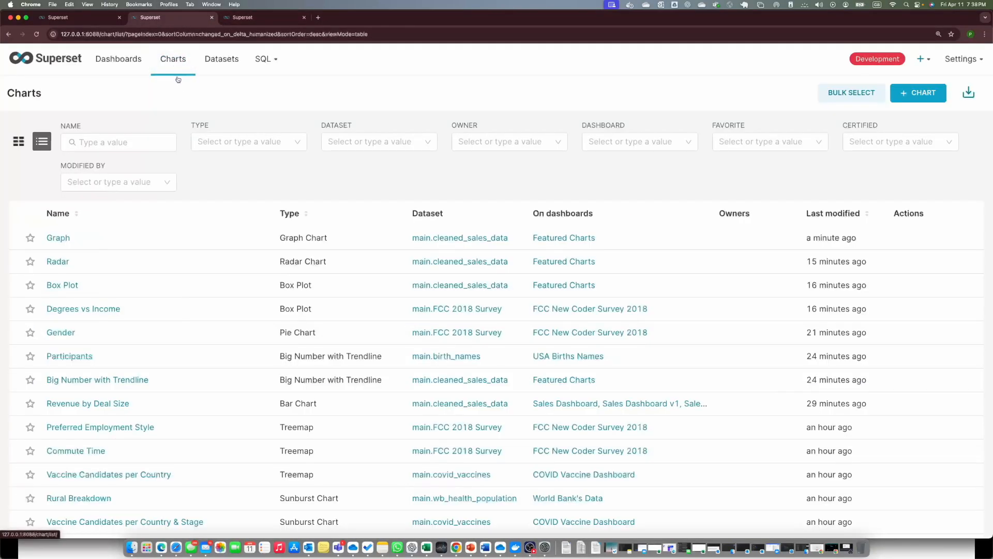
{"action": "left_click", "coordinate": [218, 137]}
{"action": "type", "text": "tre"}
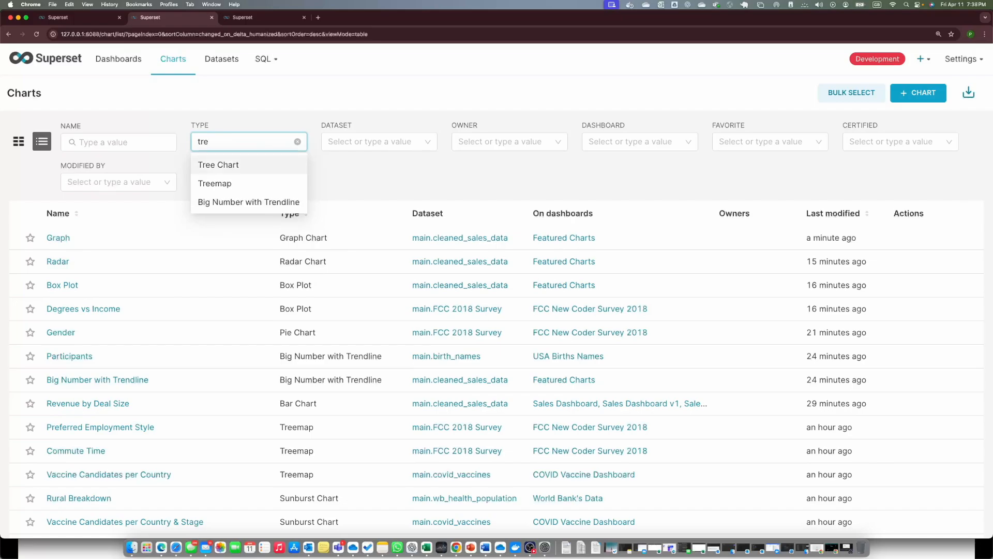
{"action": "left_click", "coordinate": [220, 165]}
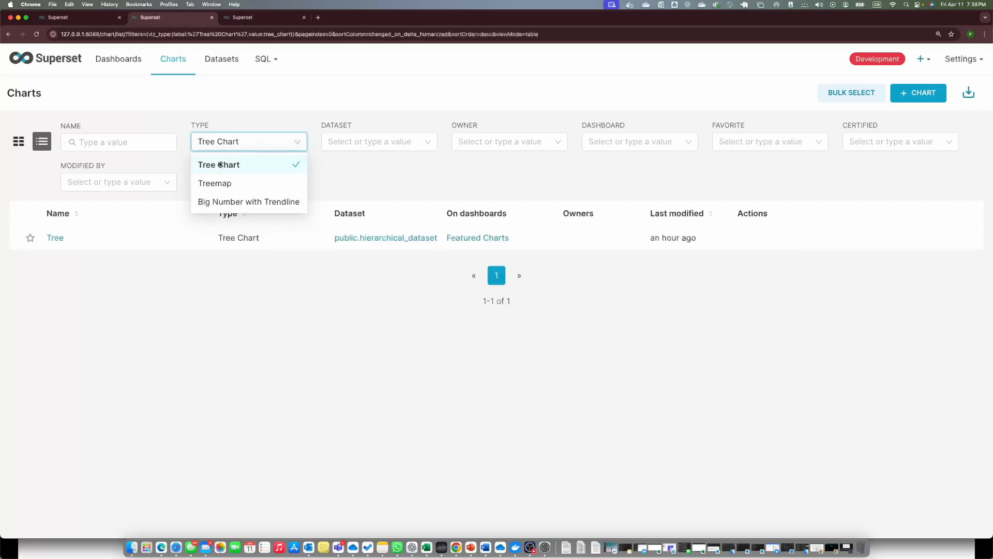
{"action": "left_click", "coordinate": [54, 238]}
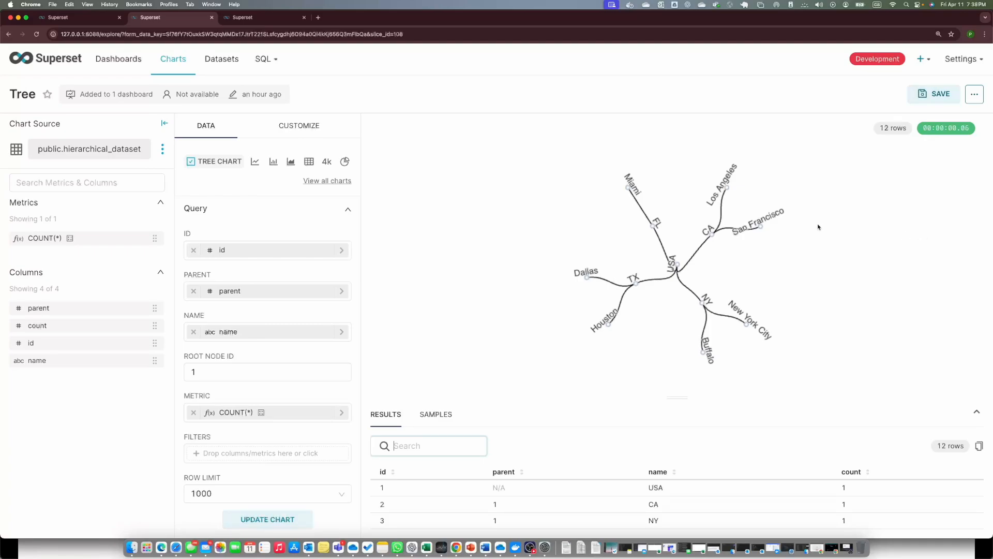
{"action": "mouse_move", "coordinate": [677, 266]}
{"action": "mouse_move", "coordinate": [713, 304]}
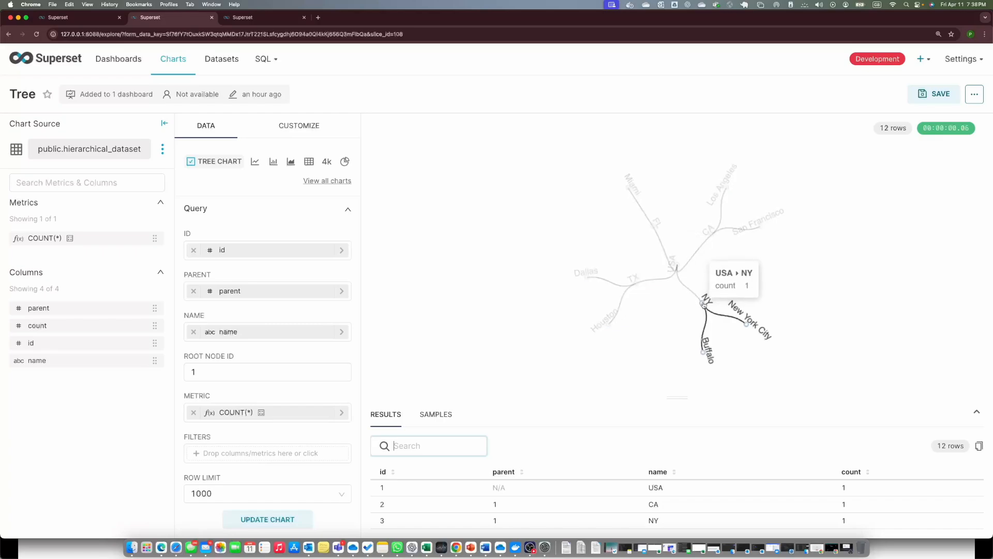
{"action": "mouse_move", "coordinate": [715, 348]}
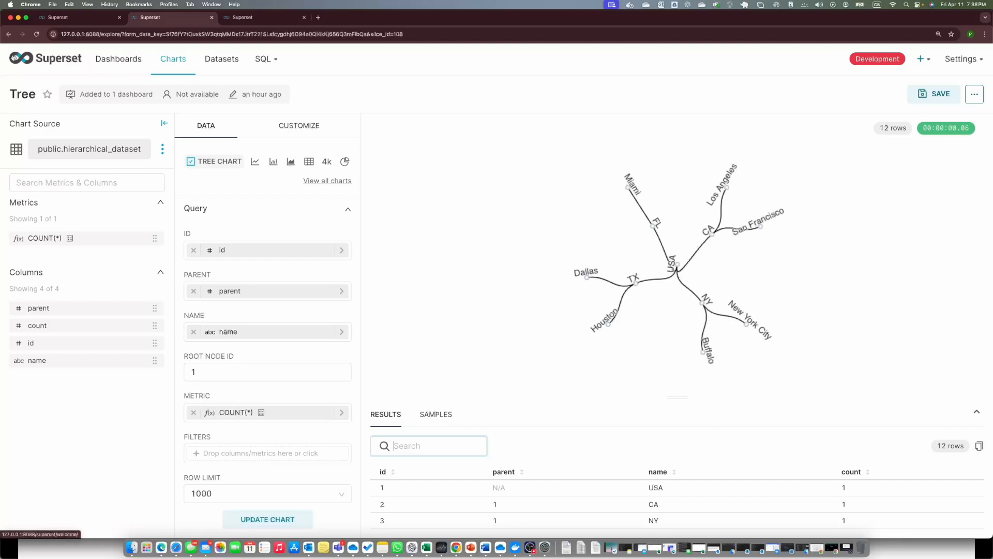
Return to the saved charts list, and switch to the PowerPoint slideshow to show the Geospatial slide
{"action": "left_click", "coordinate": [8, 33]}
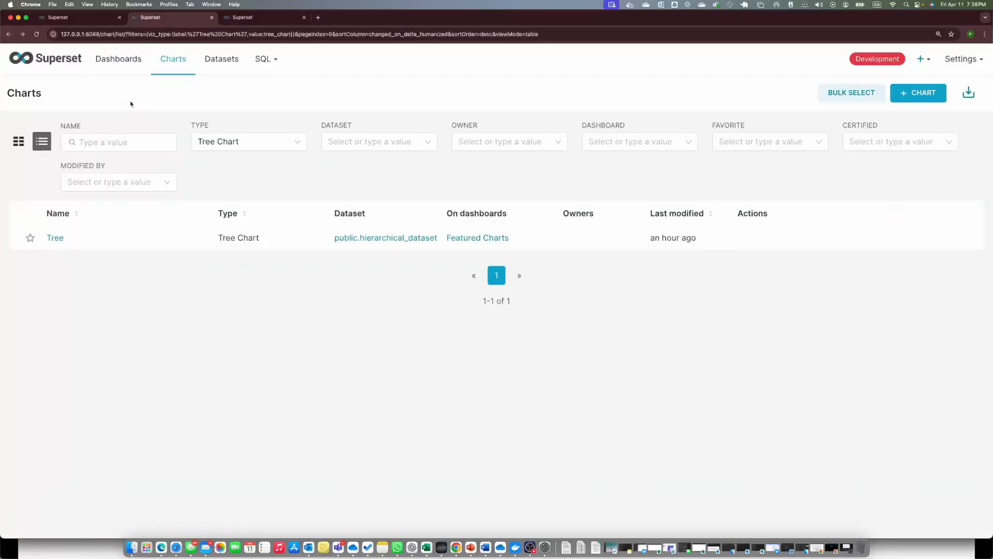
{"action": "left_click", "coordinate": [167, 67]}
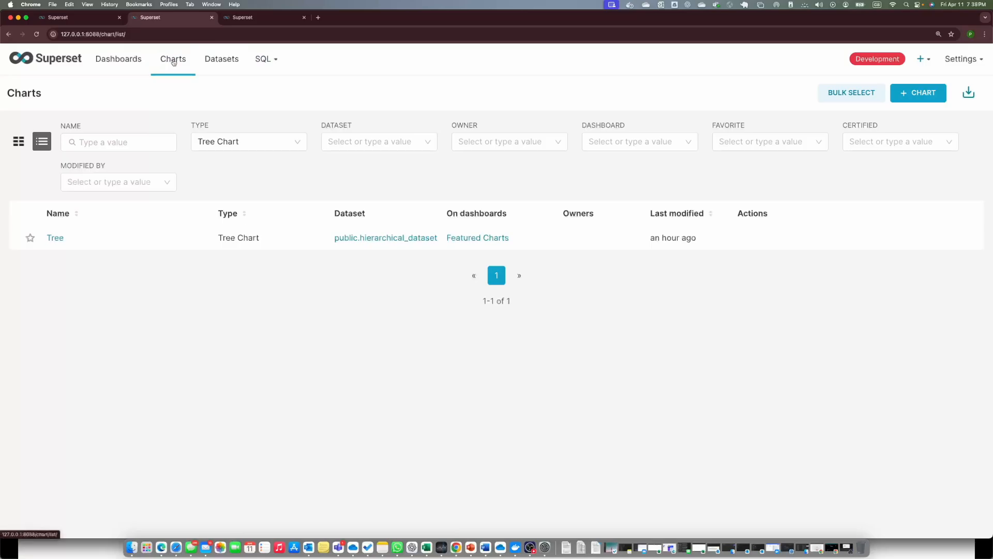
{"action": "left_click", "coordinate": [471, 548]}
{"action": "left_click", "coordinate": [654, 394]}
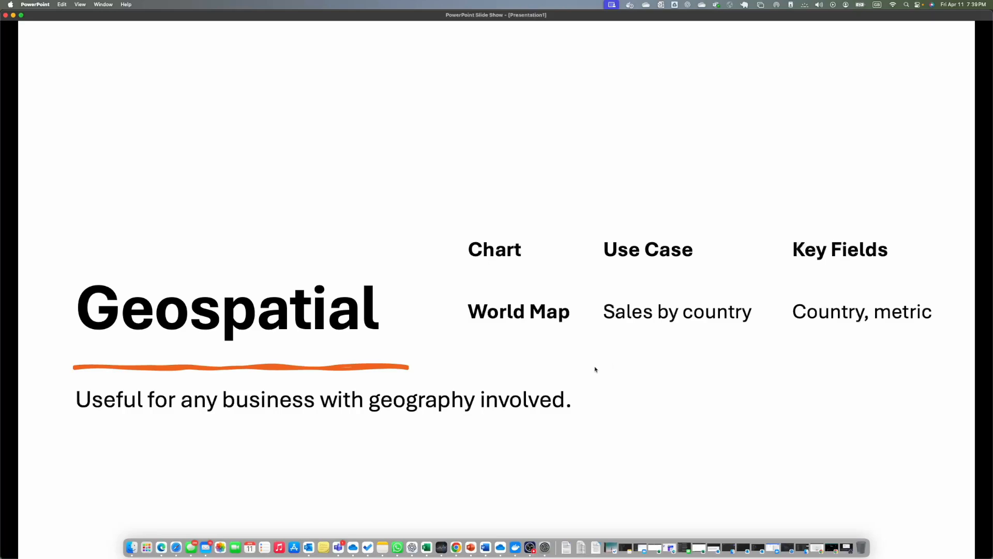
Switch to Superset in Chrome and filter the saved charts list by type World Map
{"action": "key", "text": "super+Tab"}
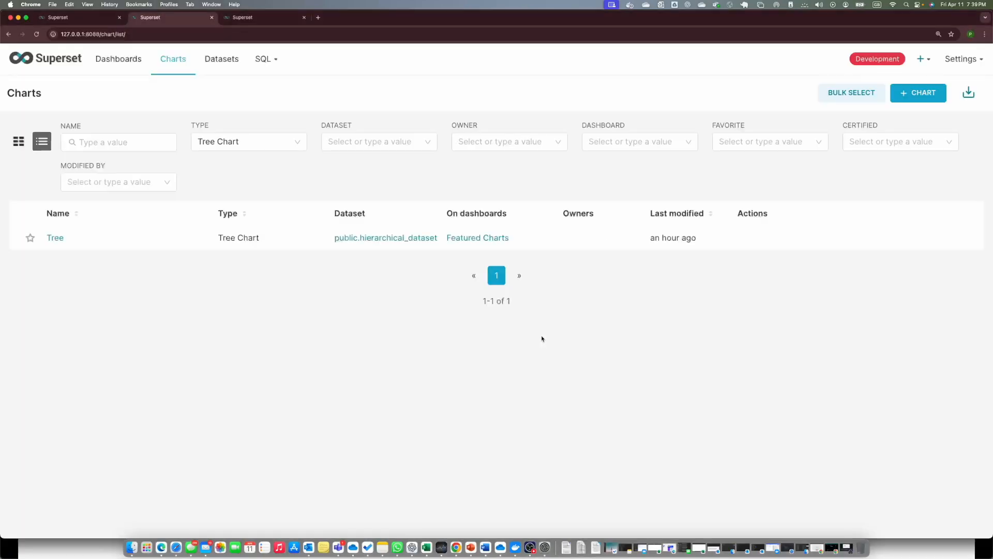
{"action": "left_click", "coordinate": [281, 142]}
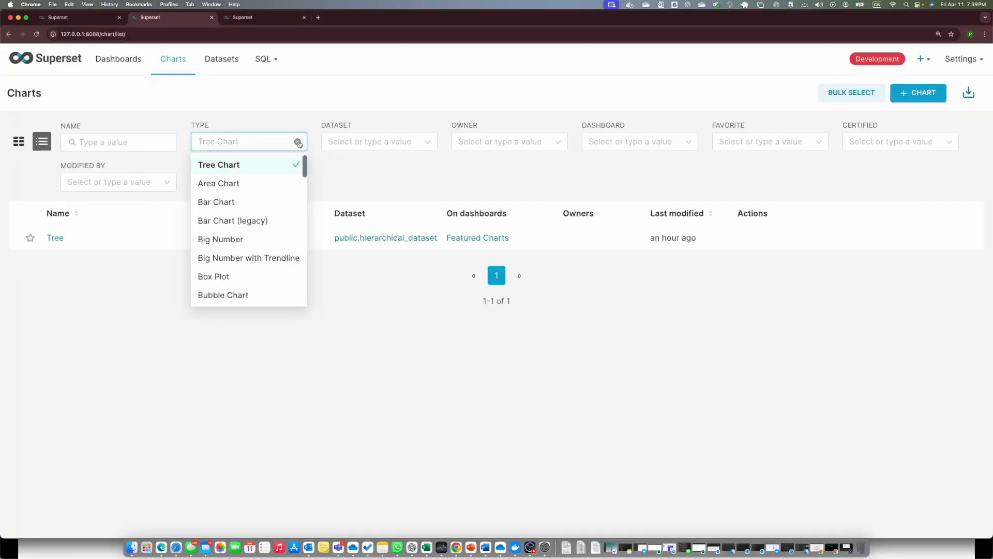
{"action": "left_click", "coordinate": [298, 142]}
{"action": "type", "text": "word"}
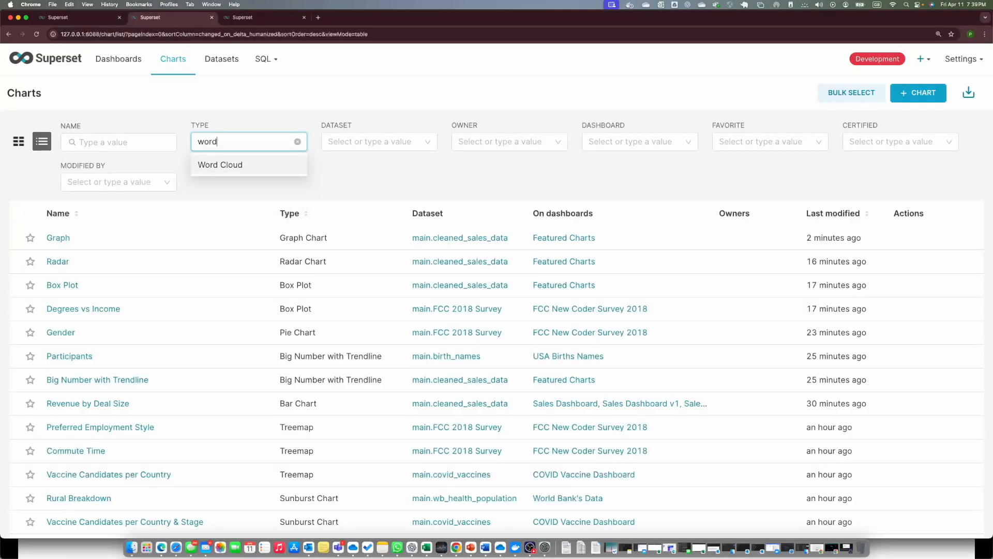
{"action": "type", "text": "m"}
{"action": "key", "text": "BackSpace"}
{"action": "type", "text": "ma"}
{"action": "key", "text": "BackSpace"}
{"action": "key", "text": "BackSpace"}
{"action": "key", "text": "BackSpace"}
{"action": "key", "text": "BackSpace"}
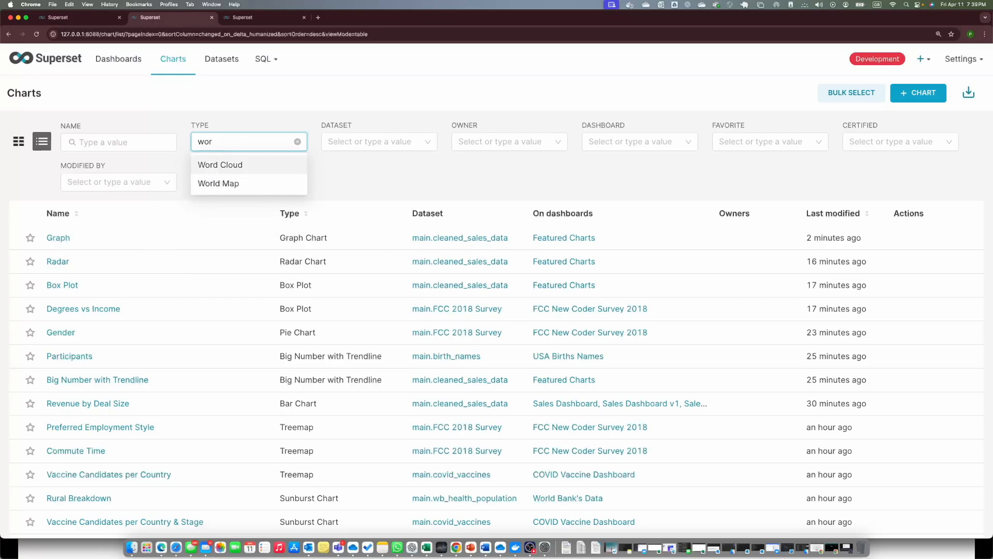
{"action": "type", "text": "ld"}
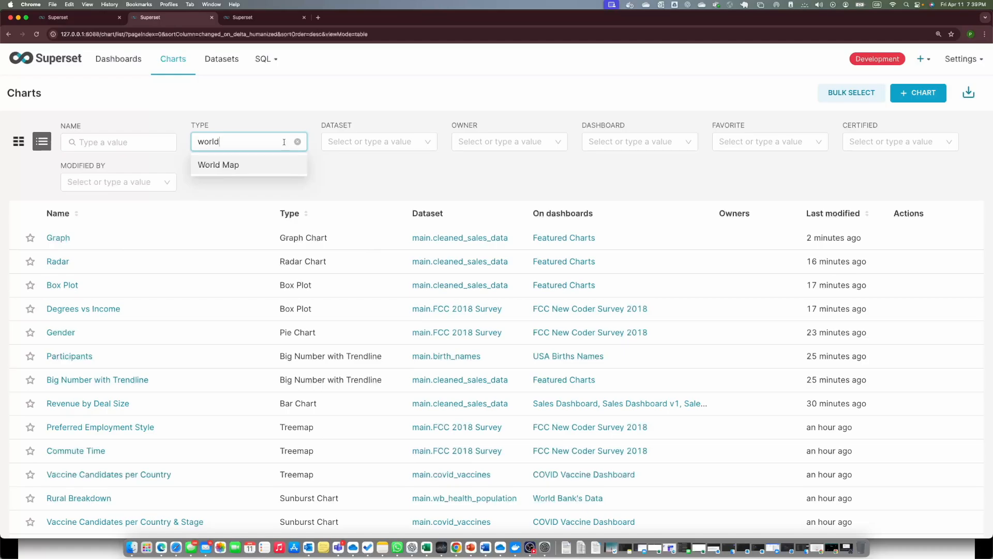
{"action": "left_click", "coordinate": [257, 166]}
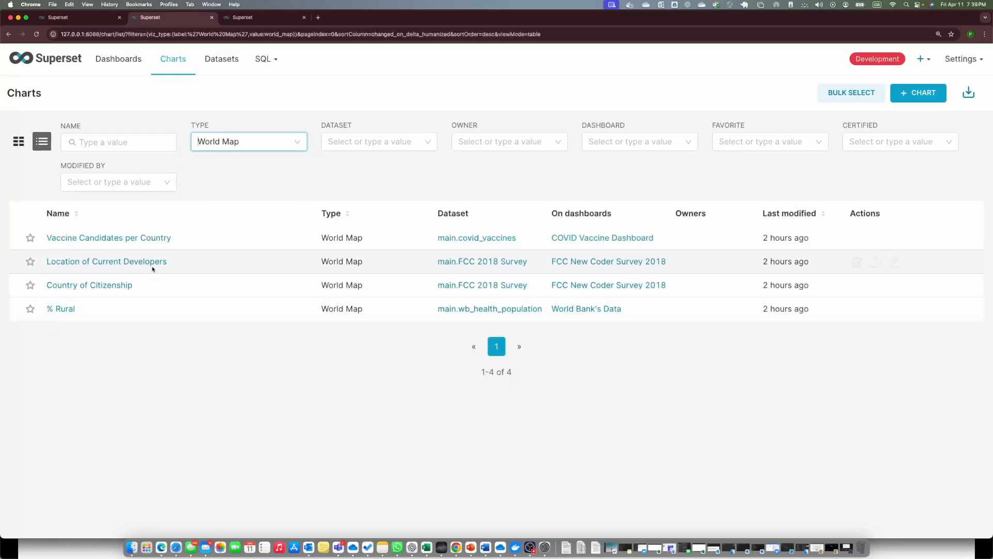
Open the Vaccine Candidates per Country world map and inspect the values of individual countries across the continents
{"action": "left_click", "coordinate": [106, 237]}
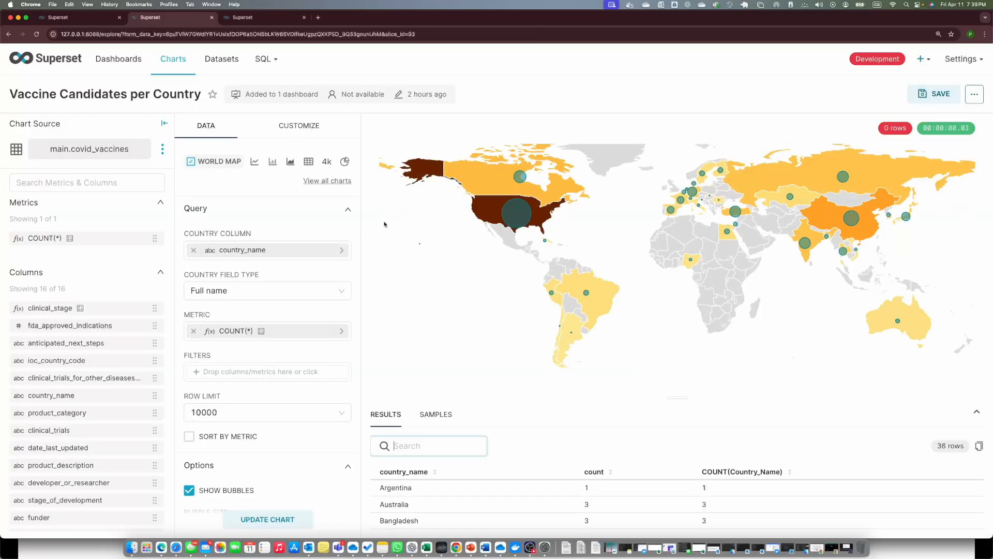
{"action": "mouse_move", "coordinate": [522, 216]}
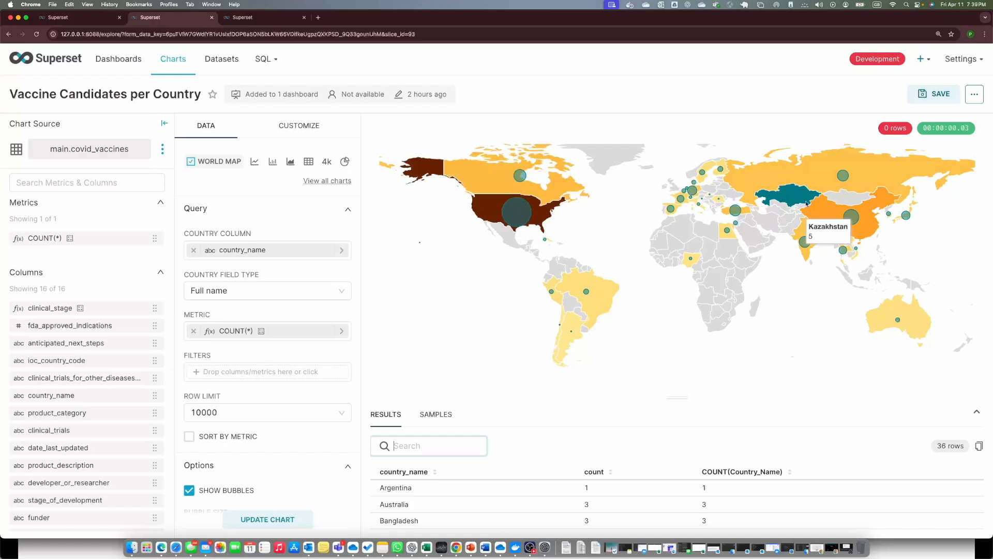
{"action": "mouse_move", "coordinate": [836, 207]}
{"action": "mouse_move", "coordinate": [691, 255]}
{"action": "mouse_move", "coordinate": [560, 295]}
{"action": "mouse_move", "coordinate": [704, 210]}
{"action": "mouse_move", "coordinate": [486, 203]}
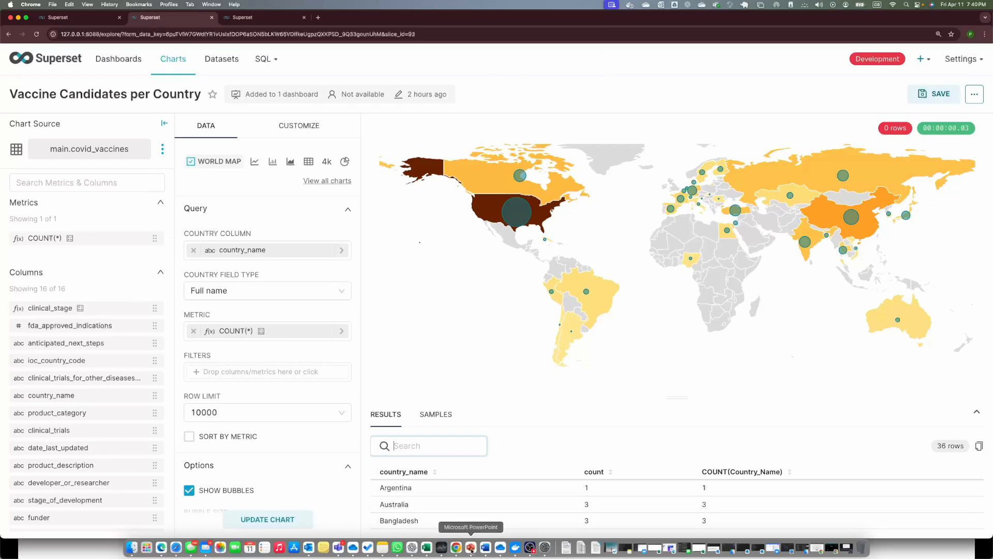
Switch to the PowerPoint slideshow and show the Tabular / Detailed slide
{"action": "left_click", "coordinate": [471, 549]}
{"action": "key", "text": "Right"}
{"action": "key", "text": "Right"}
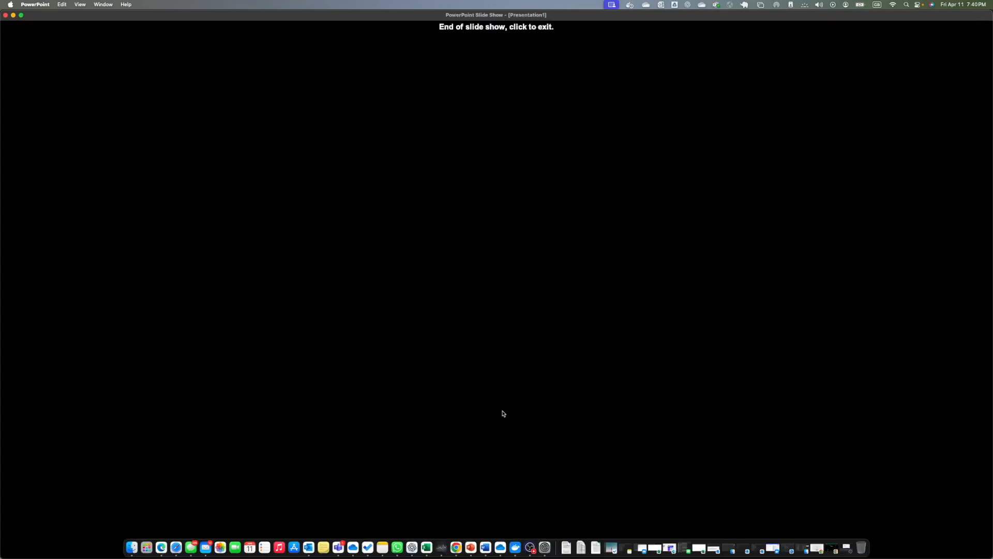
{"action": "key", "text": "Left"}
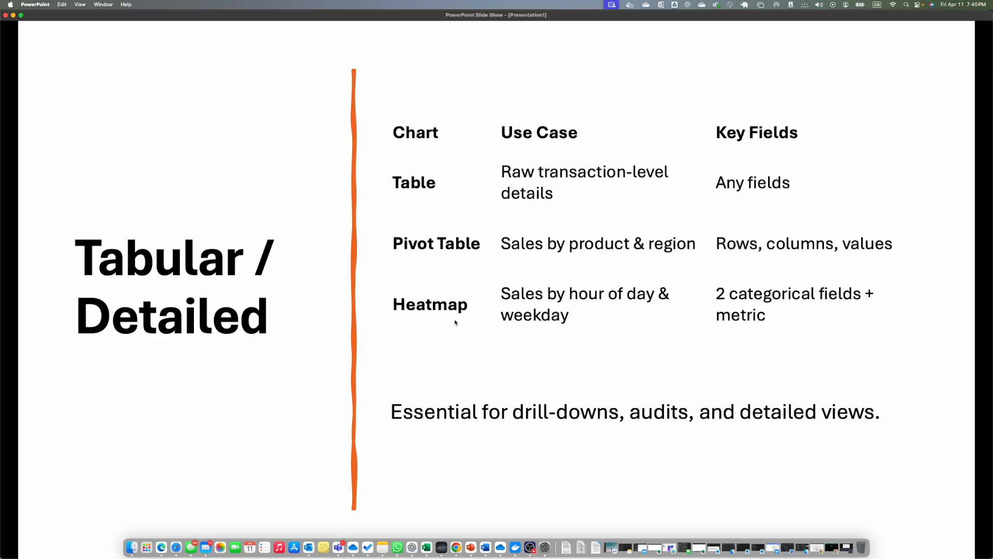
Switch back to Superset in Chrome, filter the saved charts list by type Table and view the Breakdown of Developer Type chart
{"action": "key", "text": "super+Tab"}
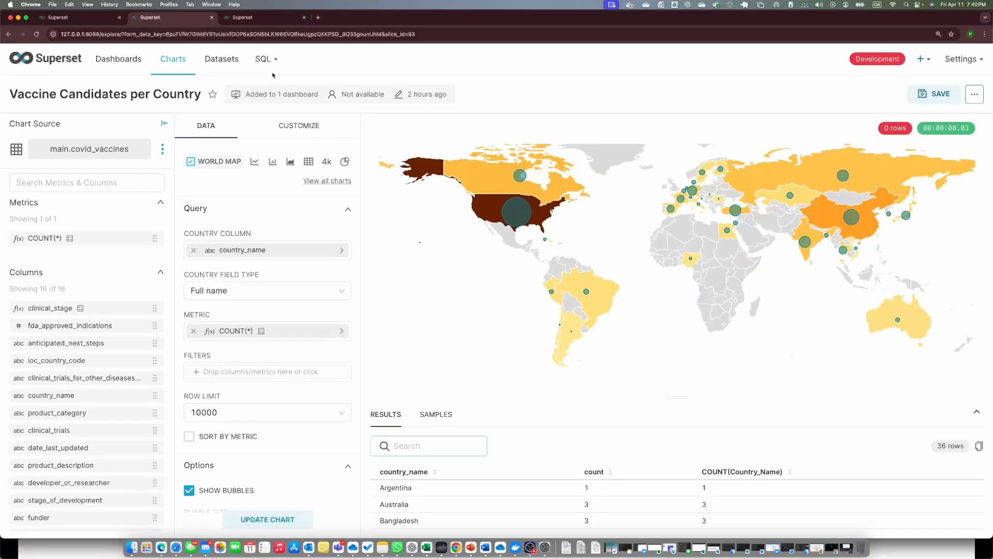
{"action": "left_click", "coordinate": [177, 63]}
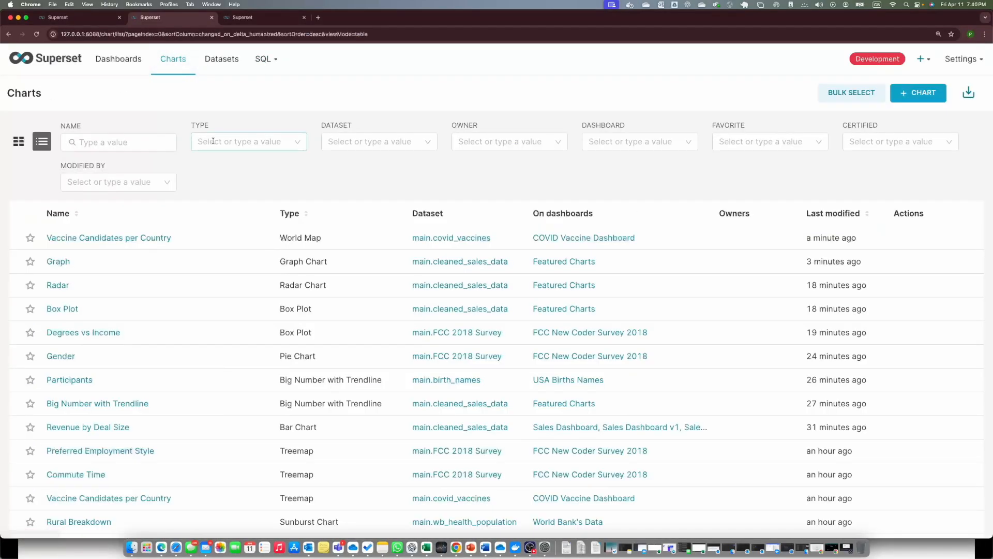
{"action": "left_click", "coordinate": [213, 142]}
{"action": "type", "text": "table"}
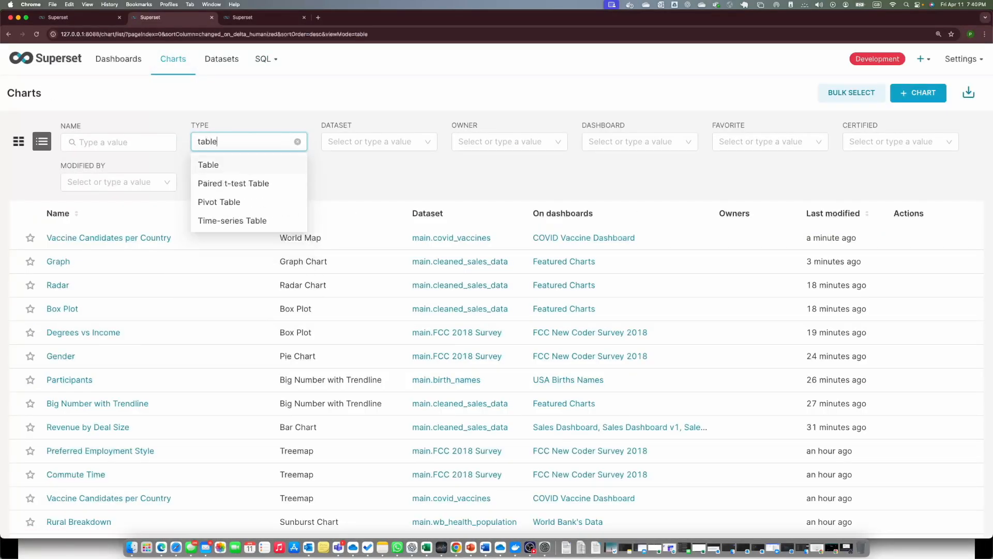
{"action": "left_click", "coordinate": [215, 165]}
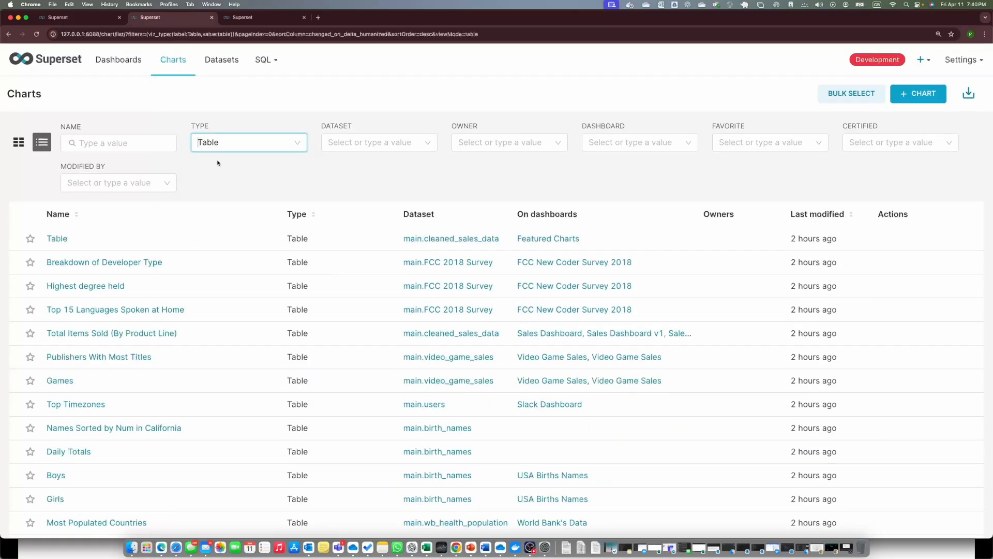
{"action": "left_click", "coordinate": [81, 261]}
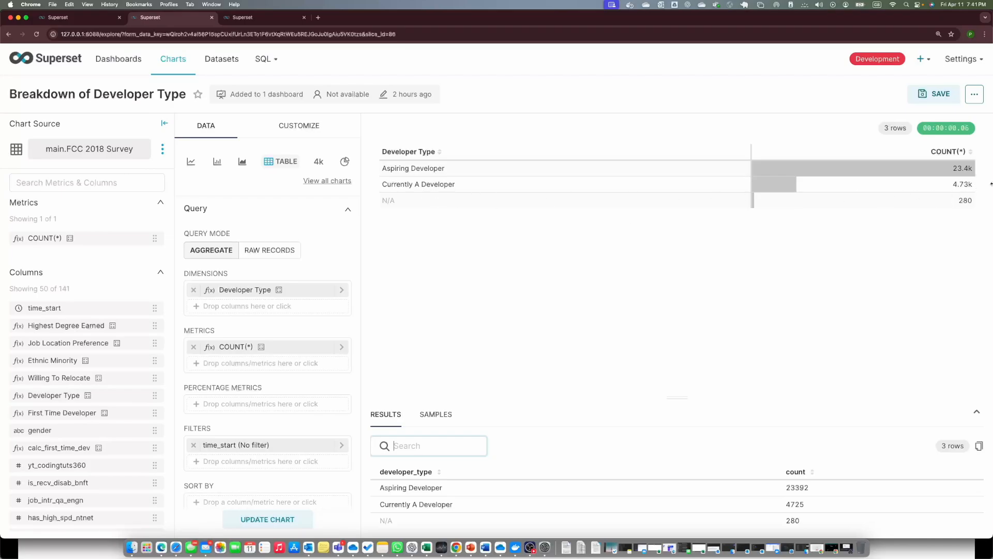
{"action": "left_click", "coordinate": [8, 34]}
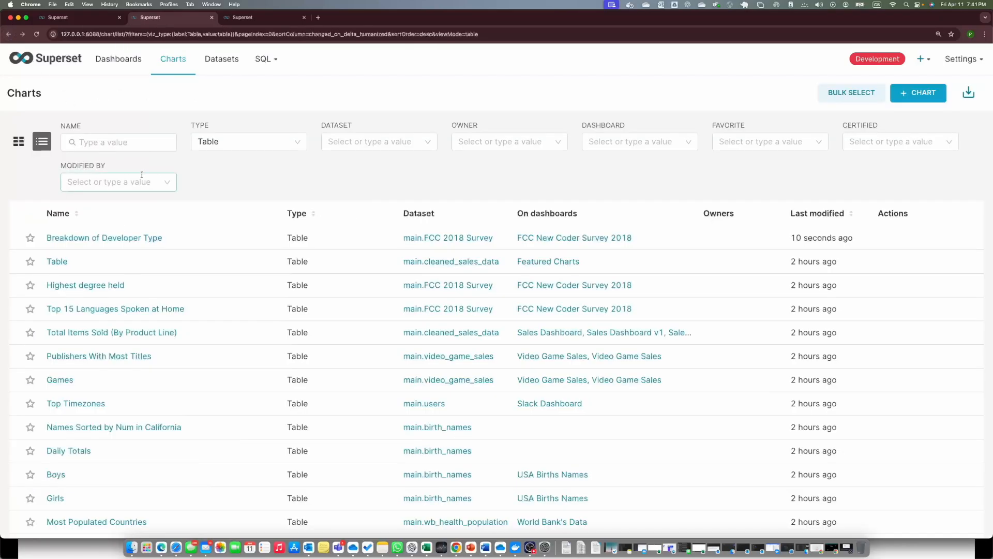
Open the Table chart based on main.cleaned_sales_data and look through its raw order records
{"action": "left_click", "coordinate": [57, 262]}
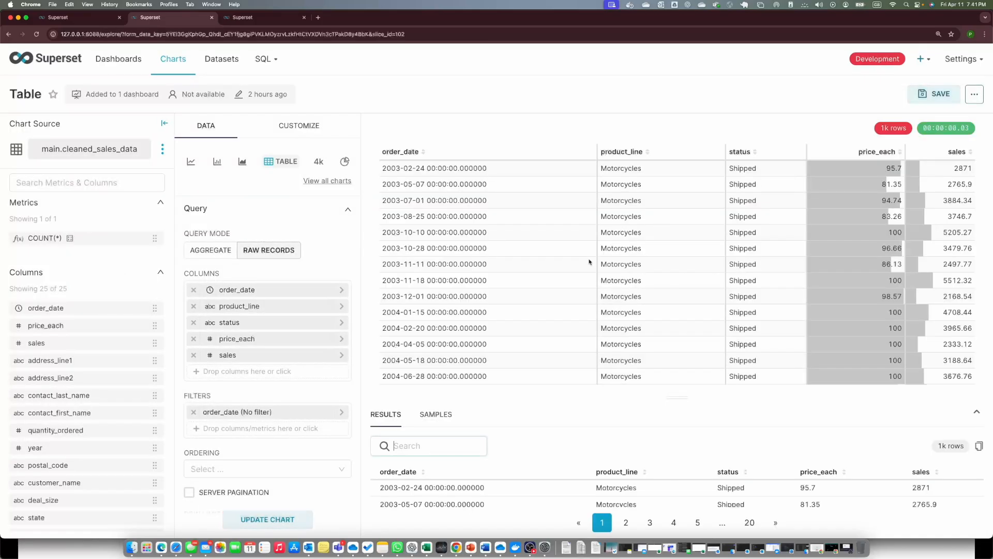
{"action": "scroll", "coordinate": [546, 270], "scroll_direction": "down", "scroll_amount": 12}
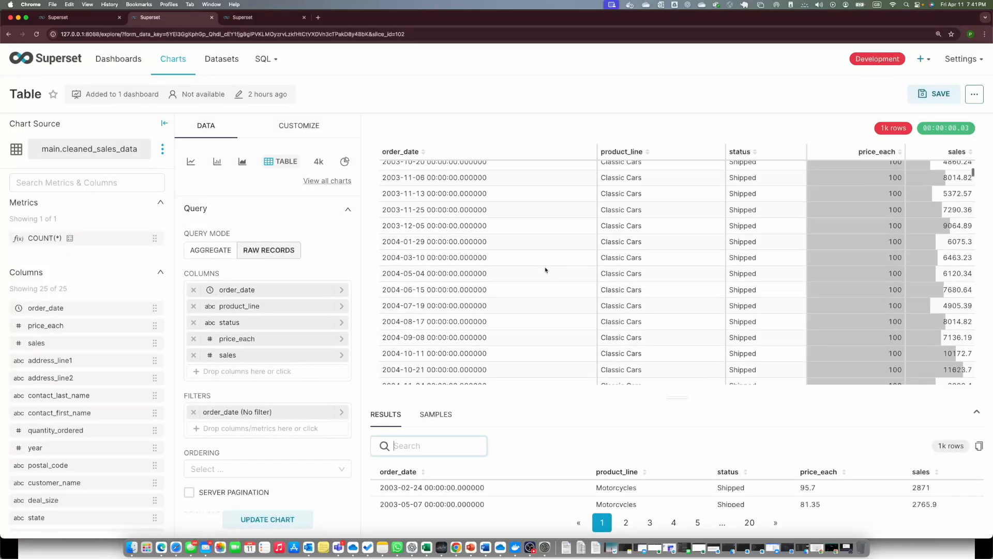
{"action": "scroll", "coordinate": [545, 270], "scroll_direction": "up", "scroll_amount": 12}
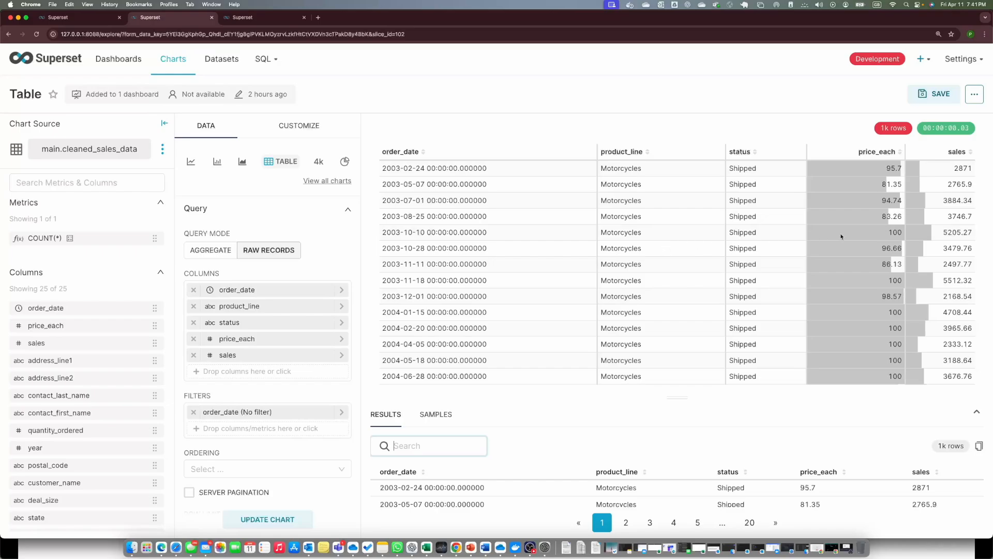
{"action": "scroll", "coordinate": [673, 279], "scroll_direction": "down", "scroll_amount": 10}
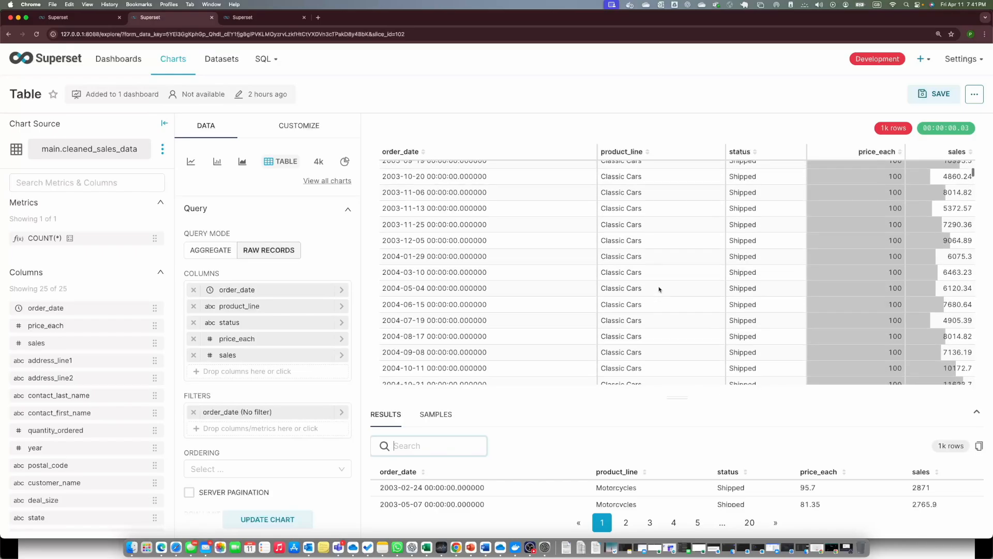
Return to the saved charts list and filter it by type Pivot Table instead
{"action": "left_click", "coordinate": [8, 34]}
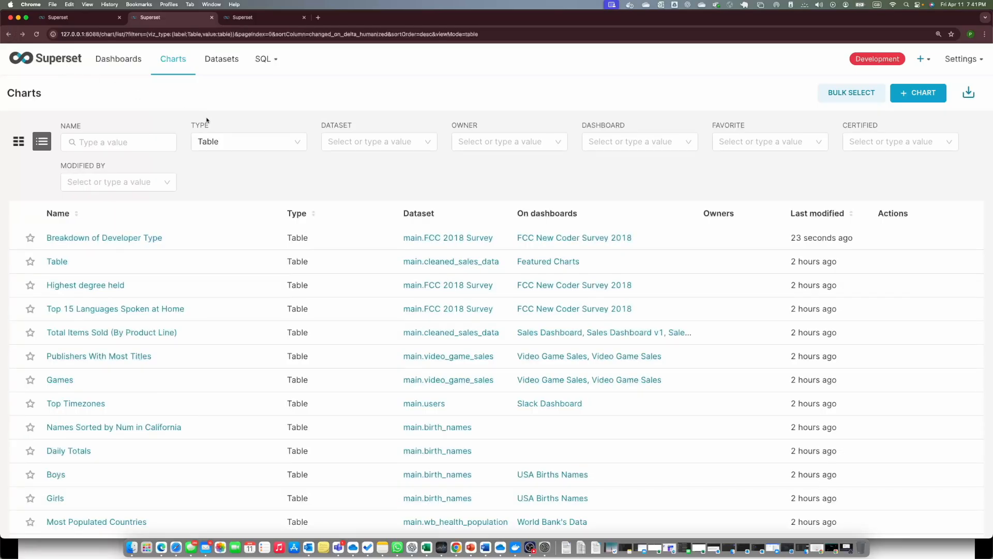
{"action": "left_click", "coordinate": [297, 141]}
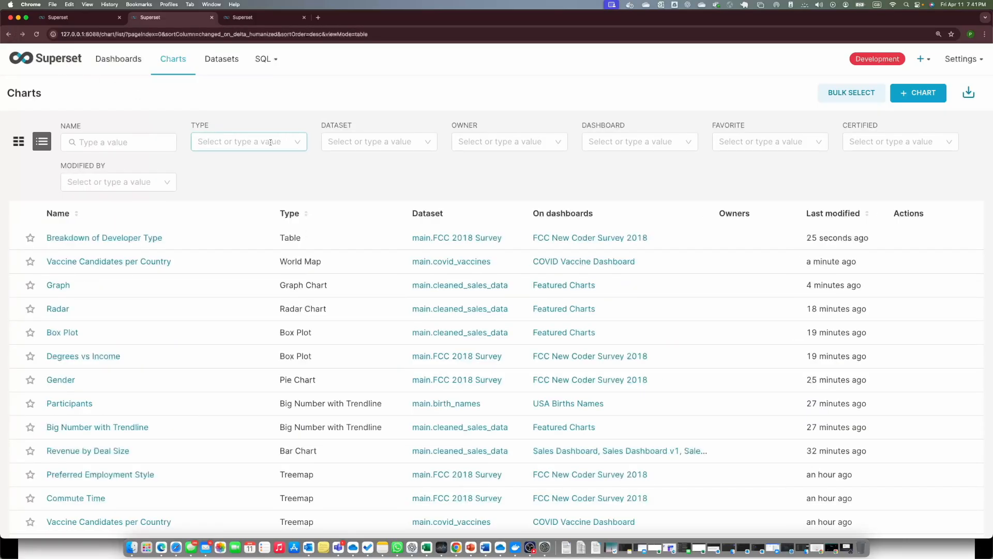
{"action": "left_click", "coordinate": [263, 142]}
{"action": "type", "text": "pivot"}
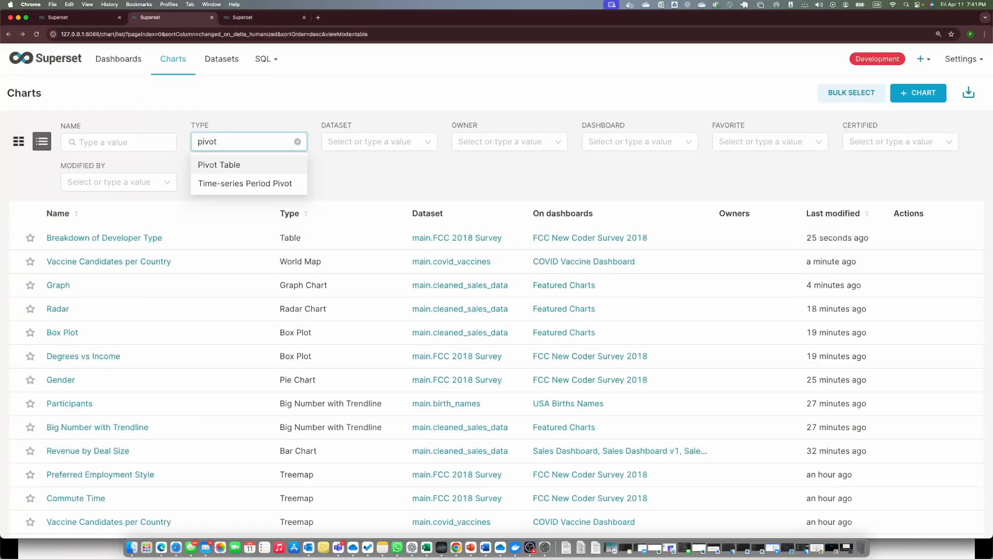
{"action": "left_click", "coordinate": [264, 166]}
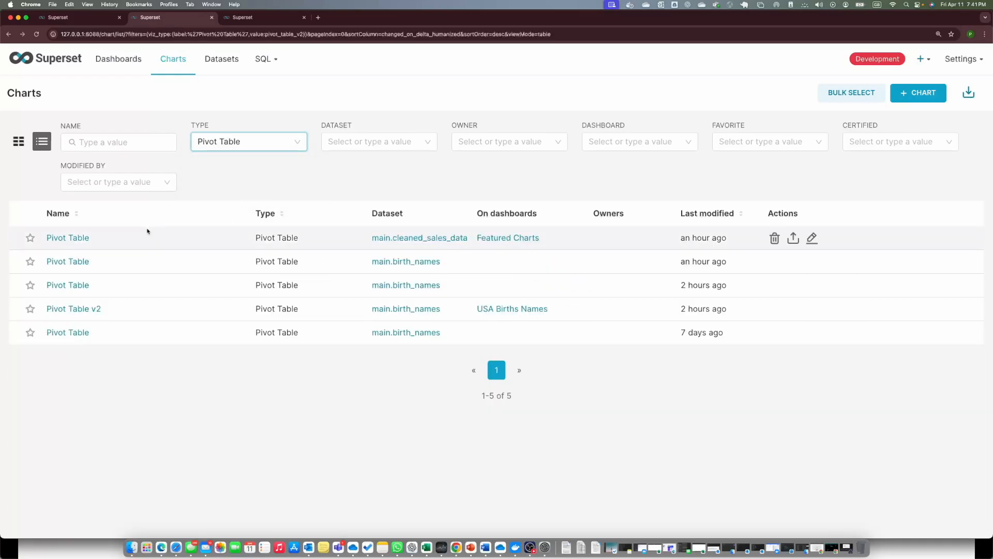
Open the Pivot Table chart based on main.birth_names, second in the list, and look through its births by name and state
{"action": "left_click", "coordinate": [77, 262]}
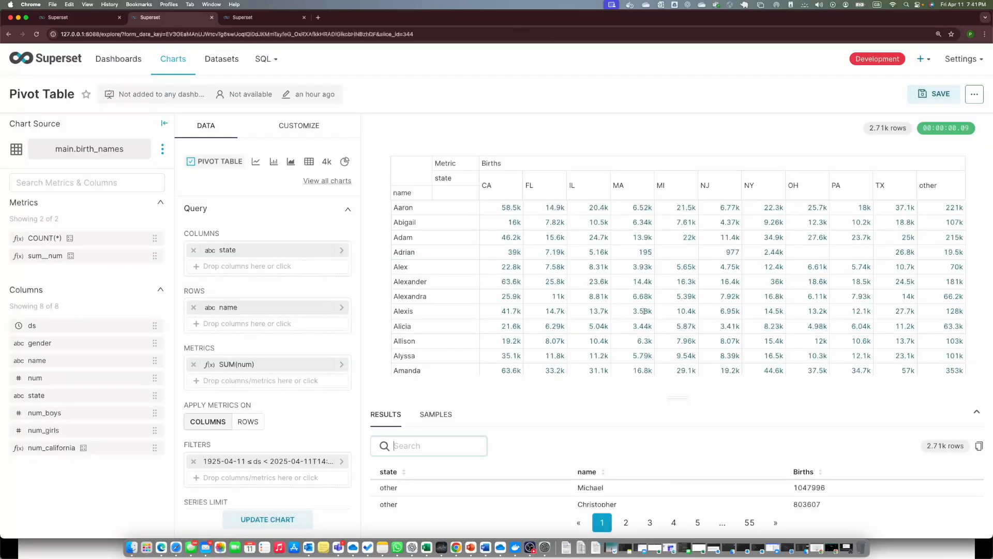
{"action": "scroll", "coordinate": [635, 309], "scroll_direction": "down", "scroll_amount": 10}
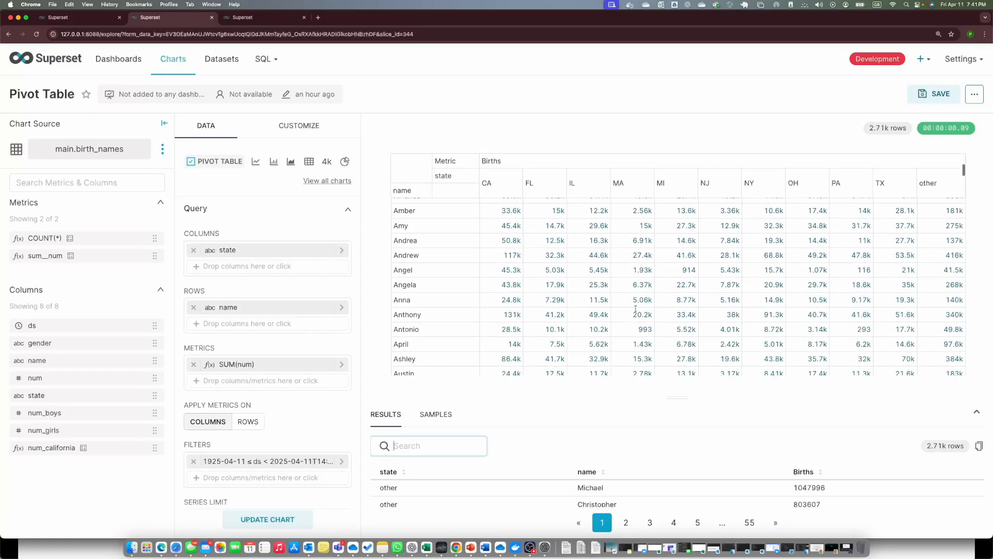
{"action": "scroll", "coordinate": [635, 309], "scroll_direction": "up", "scroll_amount": 10}
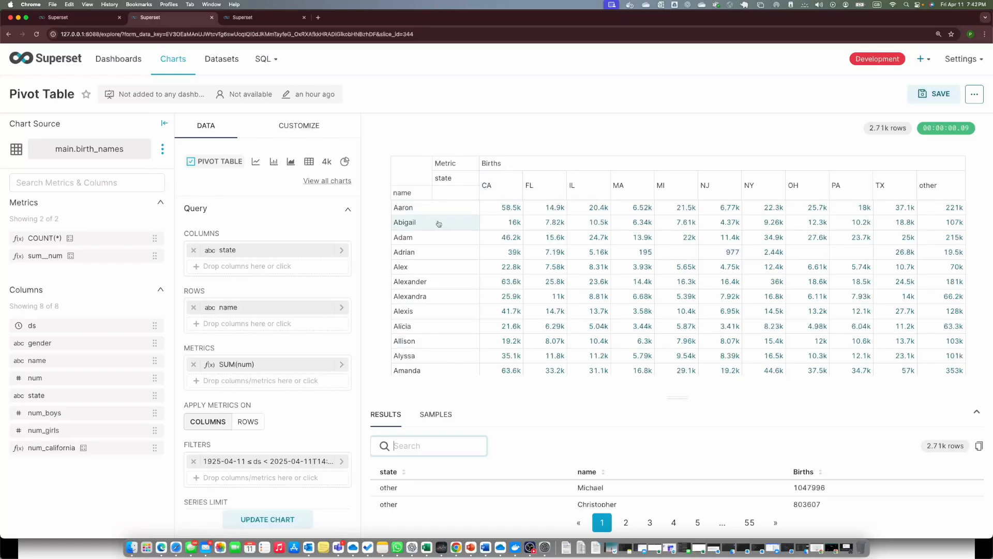
Filter the saved charts list by type Heatmap and view the Heatmap chart from the Featured Charts dashboard
{"action": "left_click", "coordinate": [9, 35]}
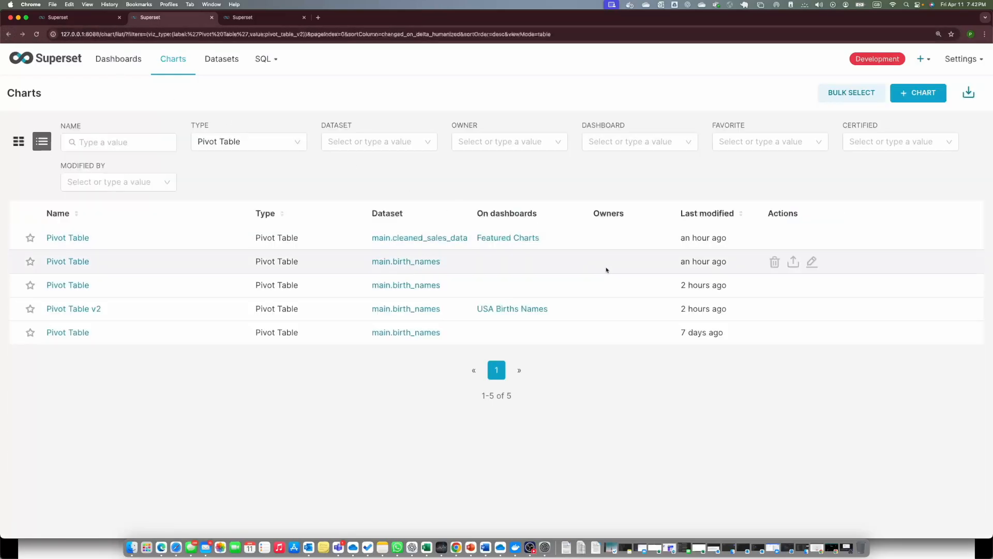
{"action": "left_click", "coordinate": [298, 142]}
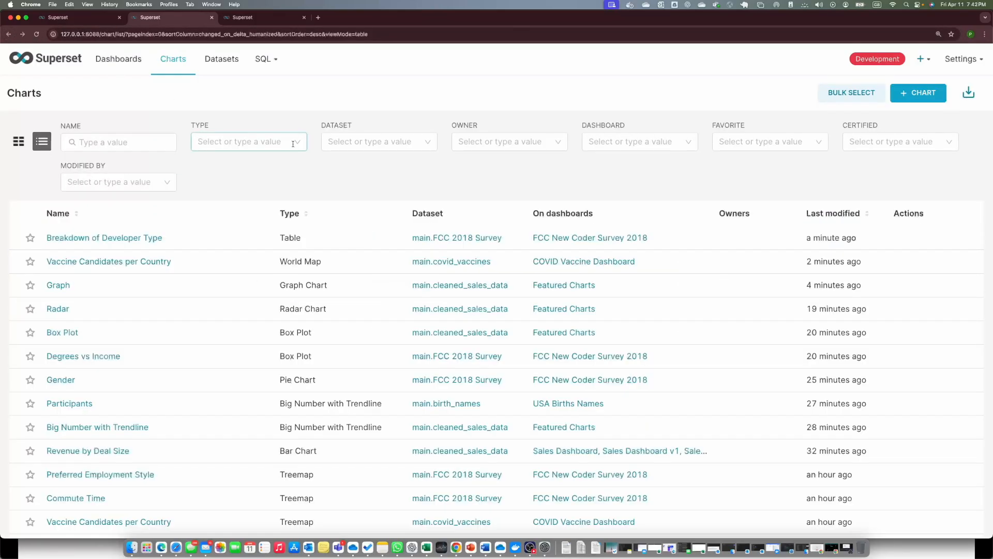
{"action": "key", "text": "super+Tab"}
{"action": "key", "text": "super+Tab"}
{"action": "left_click", "coordinate": [265, 143]}
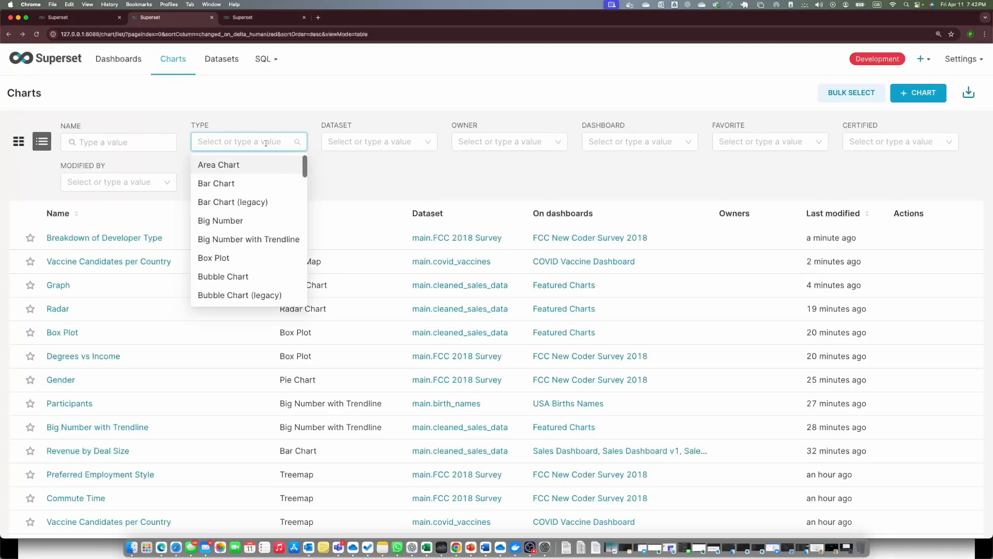
{"action": "type", "text": "heat"}
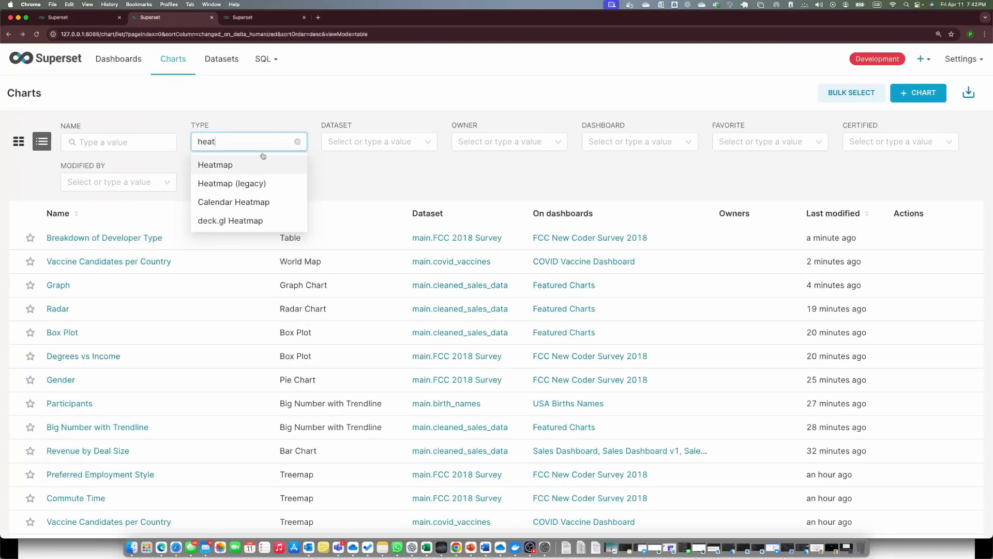
{"action": "left_click", "coordinate": [251, 164]}
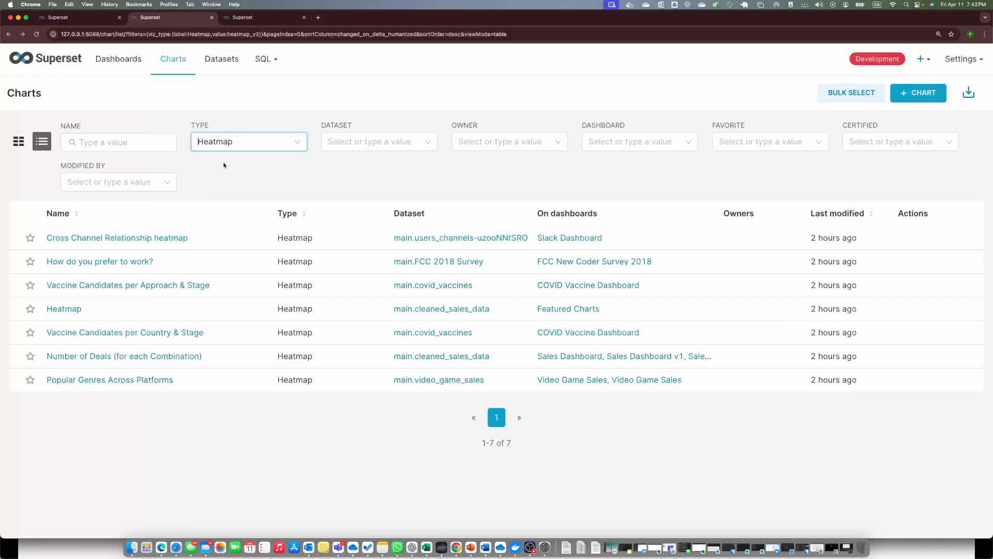
{"action": "left_click", "coordinate": [65, 308]}
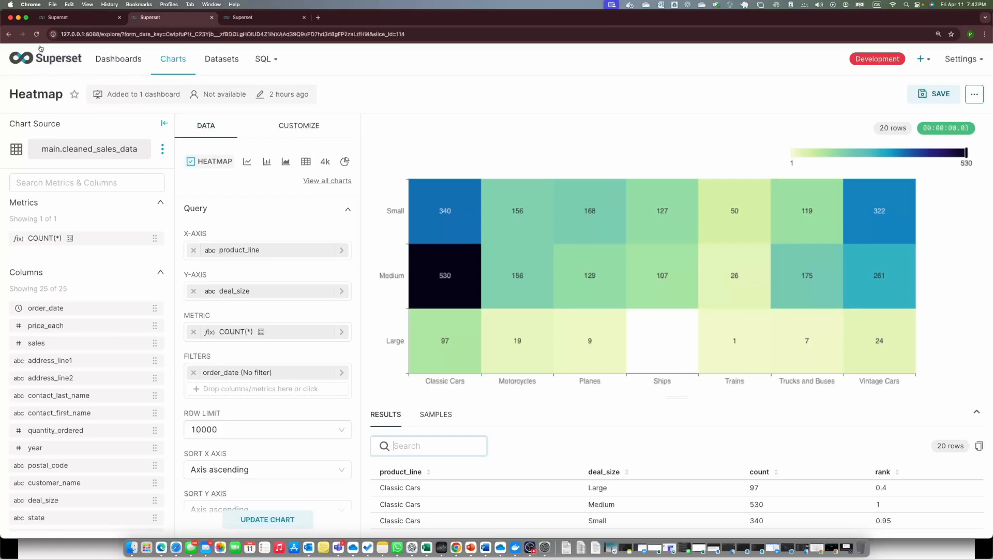
{"action": "left_click", "coordinate": [8, 34]}
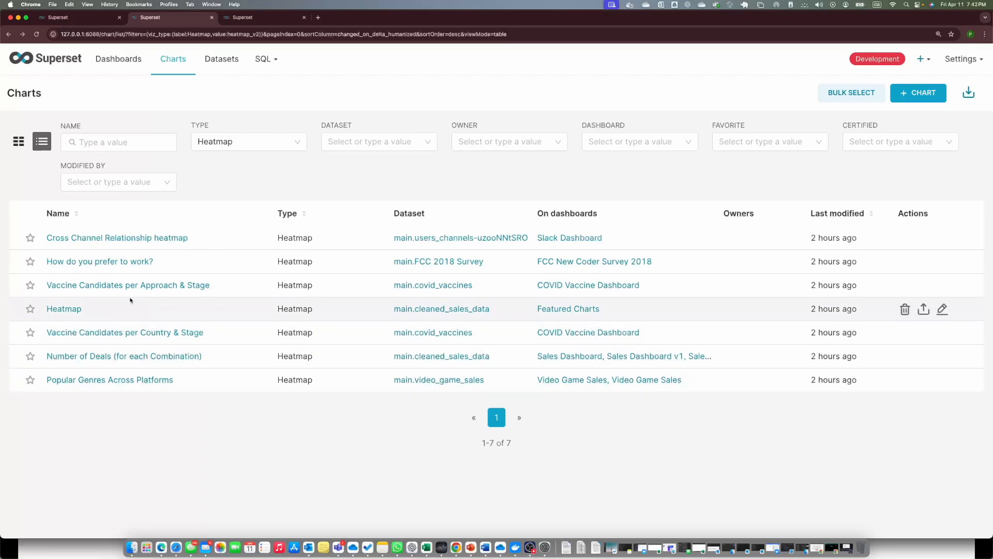
Open the "How do you prefer to work?" heatmap and examine its job preferences by school degree
{"action": "left_click", "coordinate": [122, 263]}
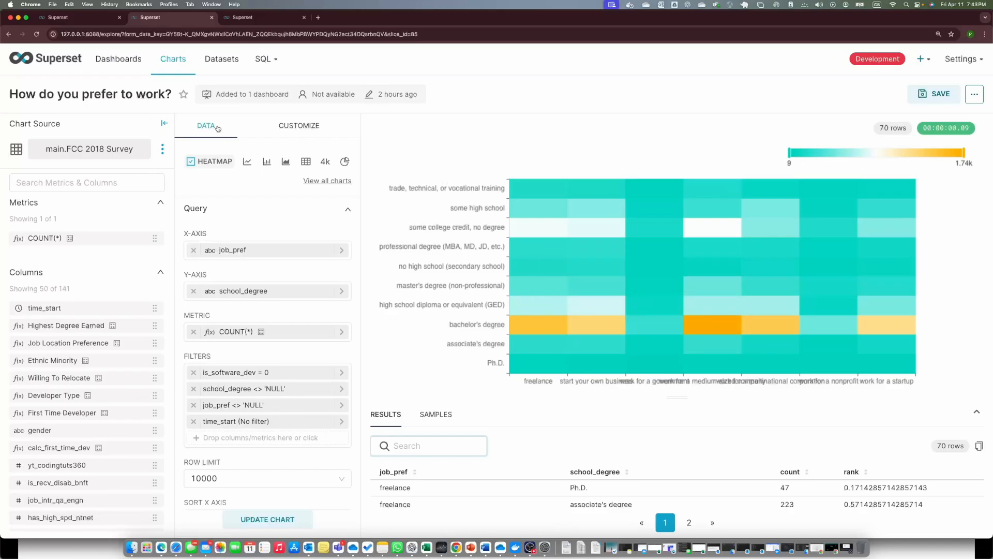
Visit SQL Lab and the dashboards list, and return to the unfiltered saved charts list
{"action": "mouse_move", "coordinate": [258, 64]}
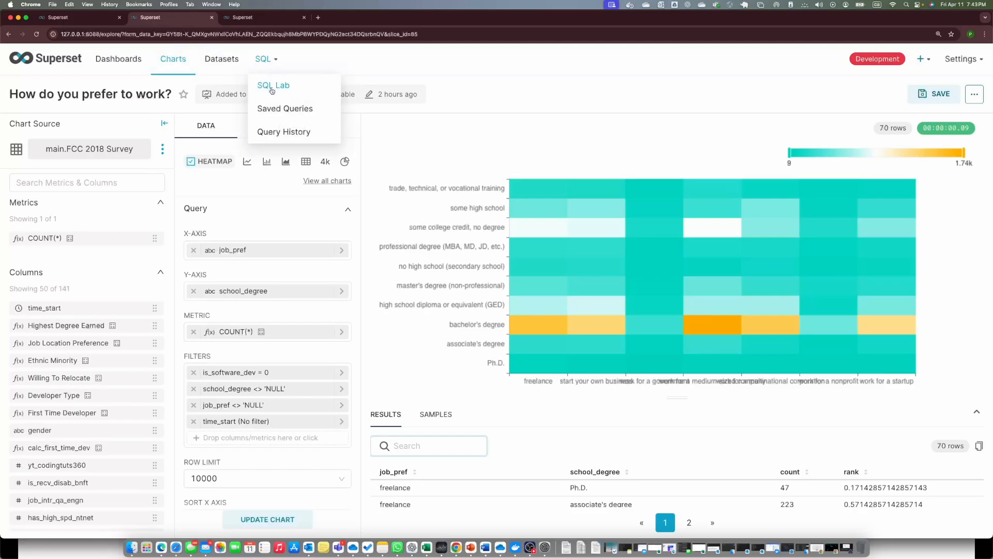
{"action": "left_click", "coordinate": [267, 85]}
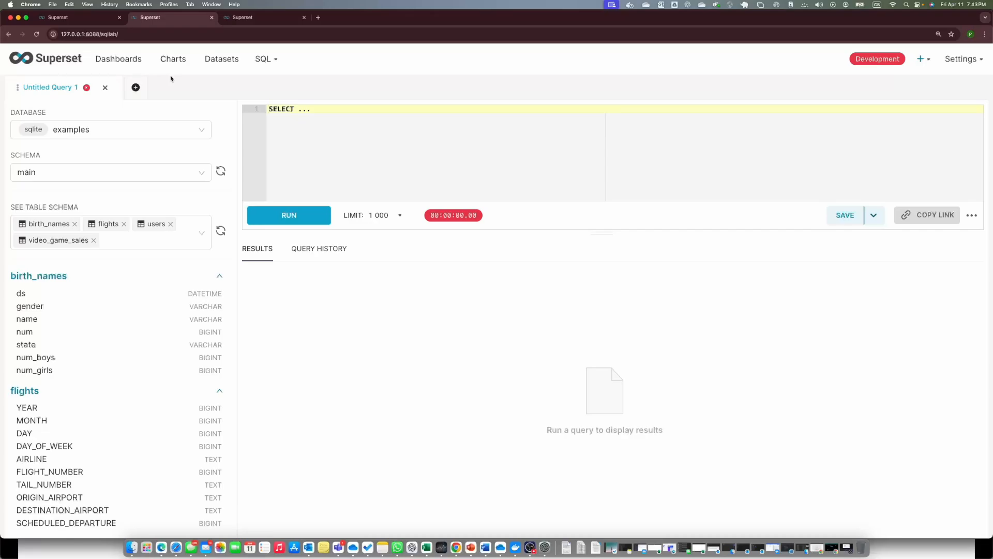
{"action": "left_click", "coordinate": [105, 59]}
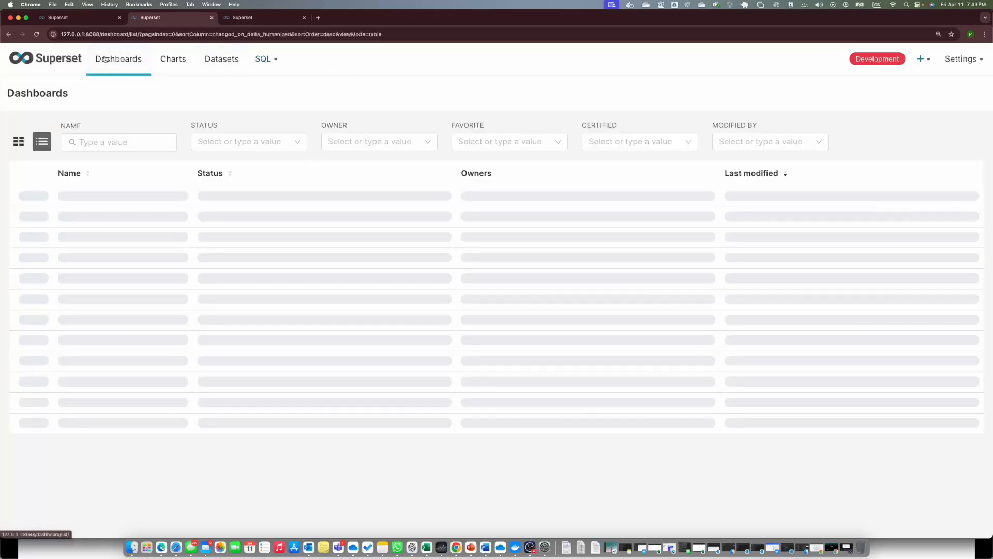
{"action": "left_click", "coordinate": [173, 59]}
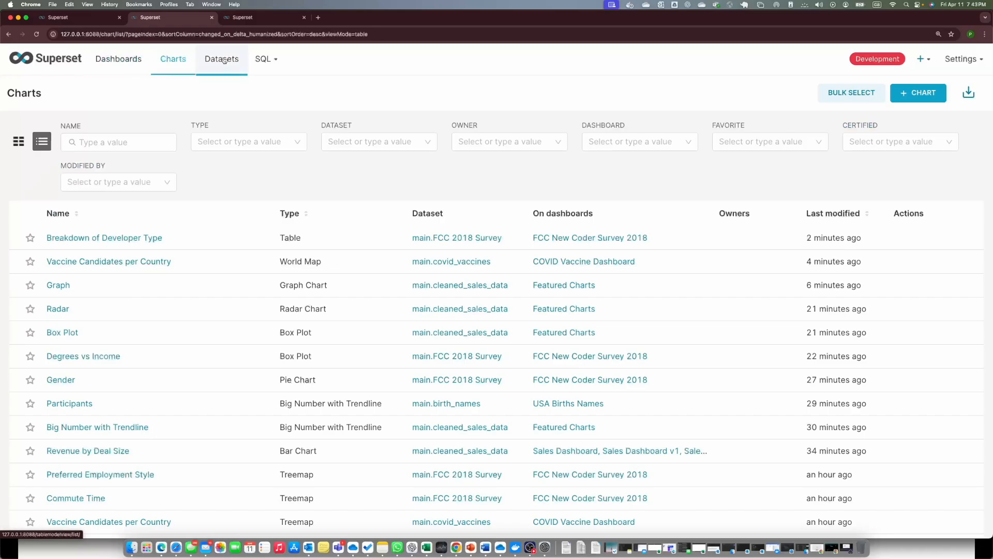
{"action": "mouse_move", "coordinate": [256, 62]}
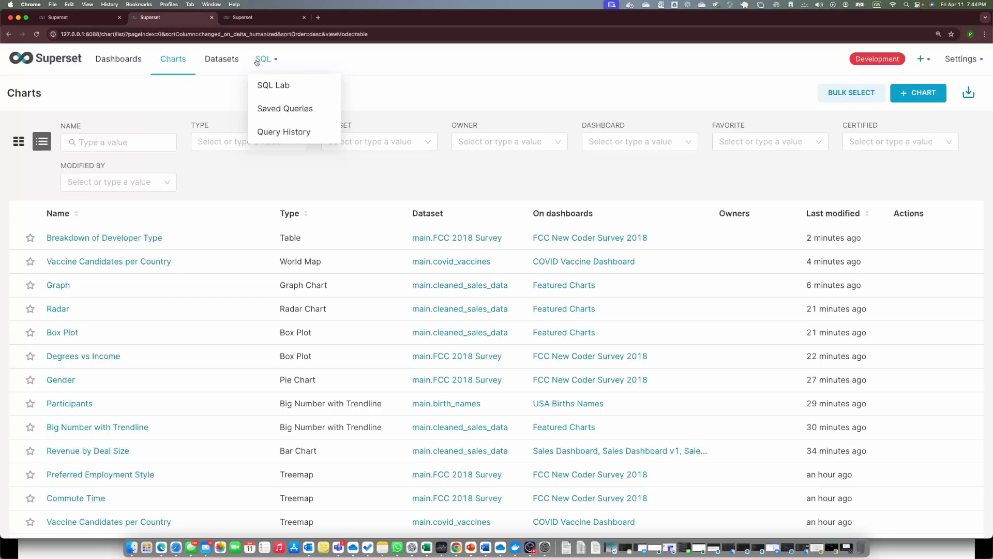
{"action": "scroll", "coordinate": [257, 62], "scroll_direction": "down", "scroll_amount": 1}
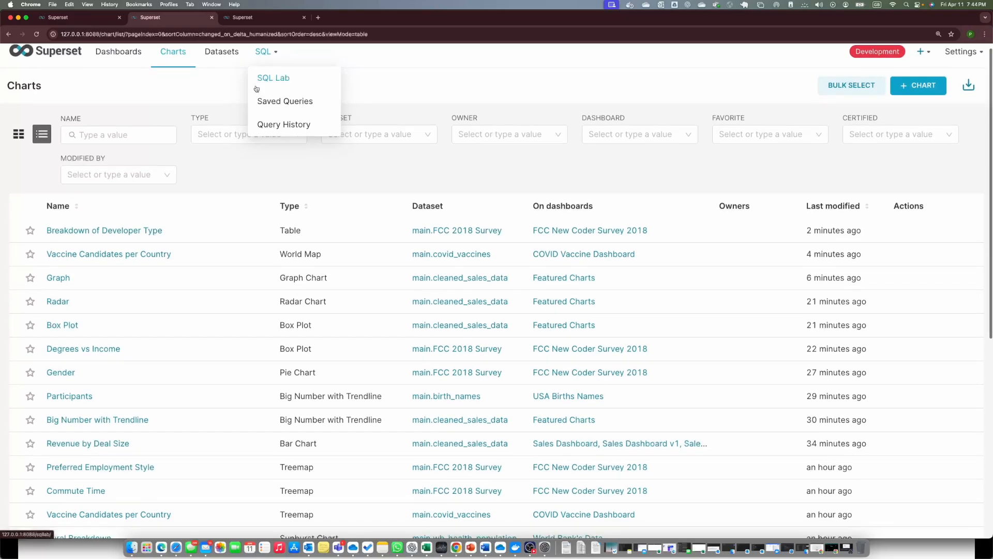
{"action": "scroll", "coordinate": [353, 197], "scroll_direction": "up", "scroll_amount": 1}
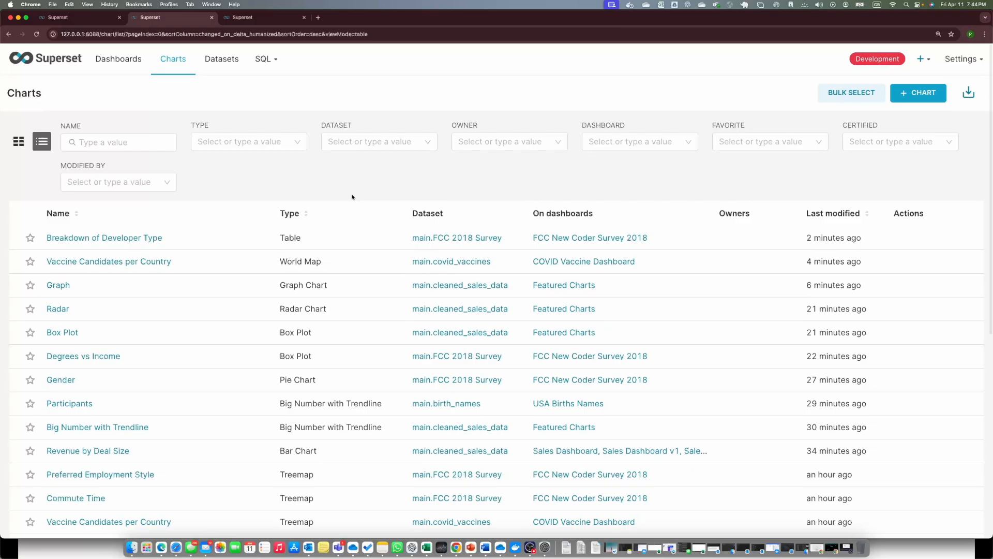
{"action": "scroll", "coordinate": [310, 176], "scroll_direction": "down", "scroll_amount": 1}
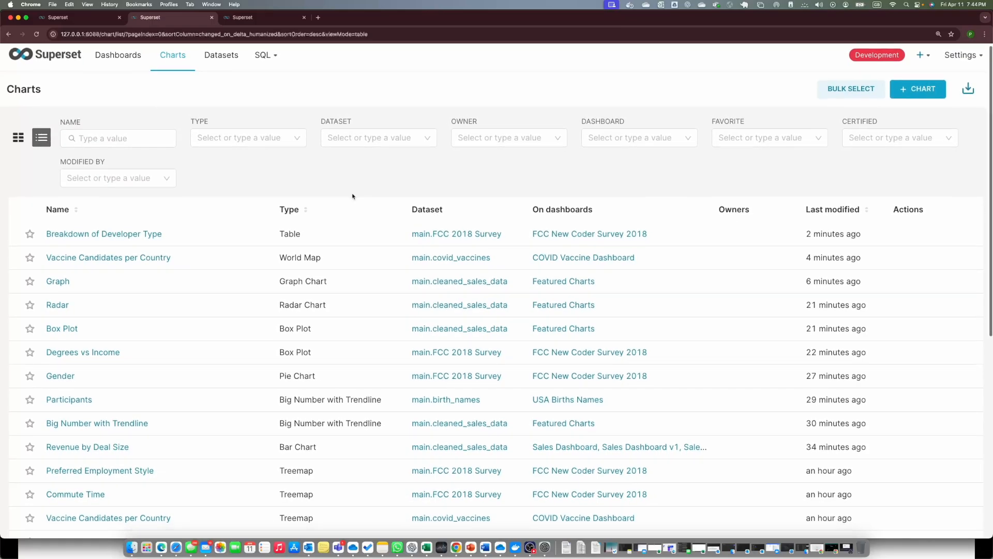
Switch to the first Superset browser tab and bring up the dashboards list there
{"action": "left_click", "coordinate": [122, 64]}
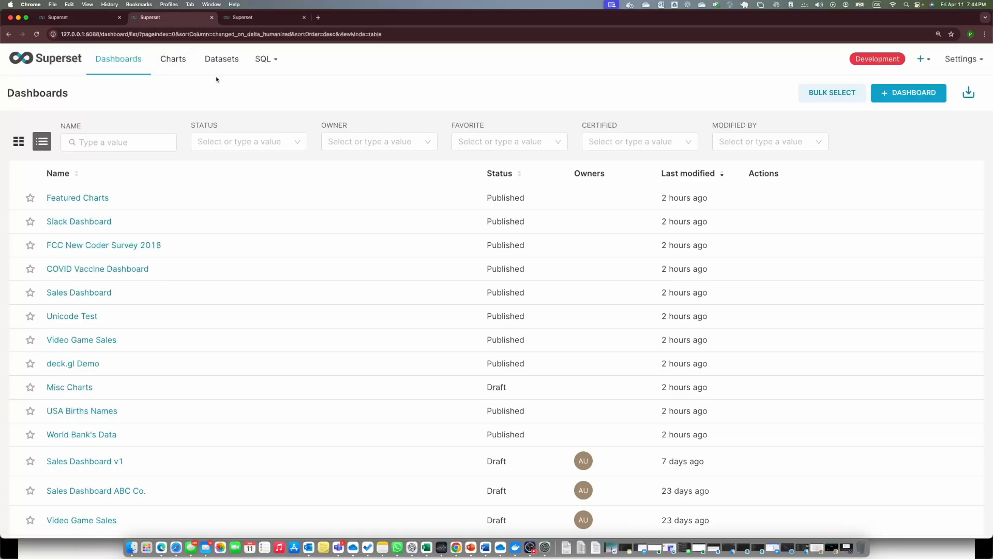
{"action": "left_click", "coordinate": [85, 21]}
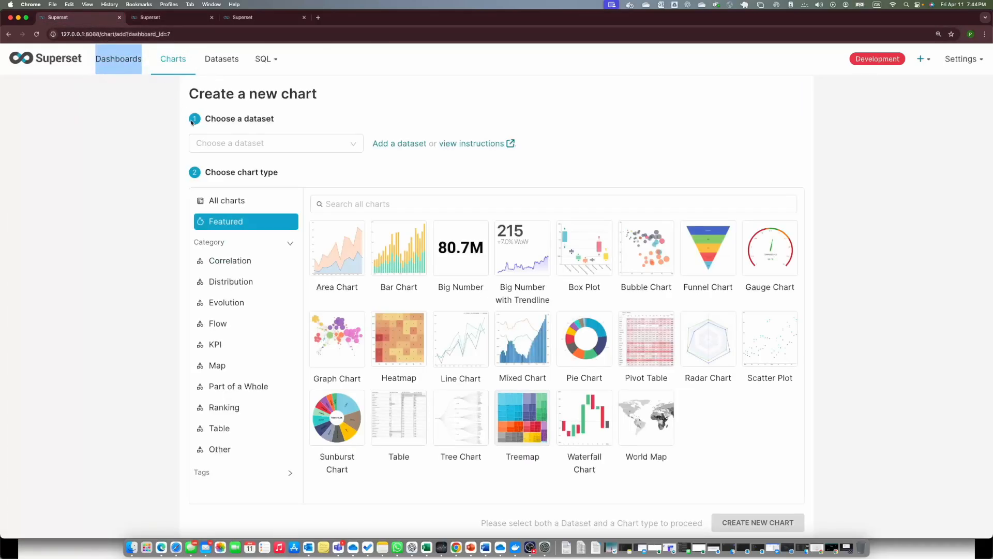
{"action": "left_click", "coordinate": [170, 60]}
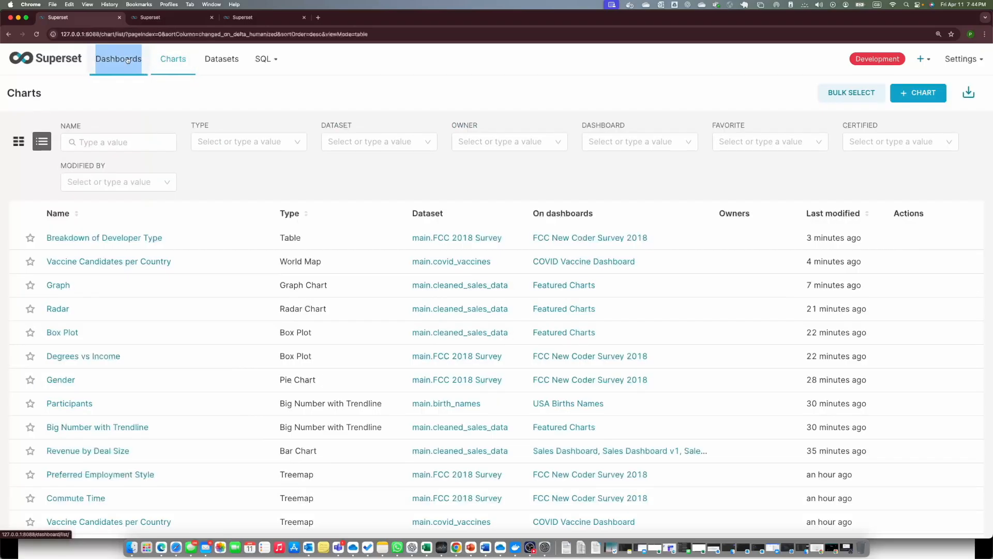
{"action": "left_click", "coordinate": [119, 58]}
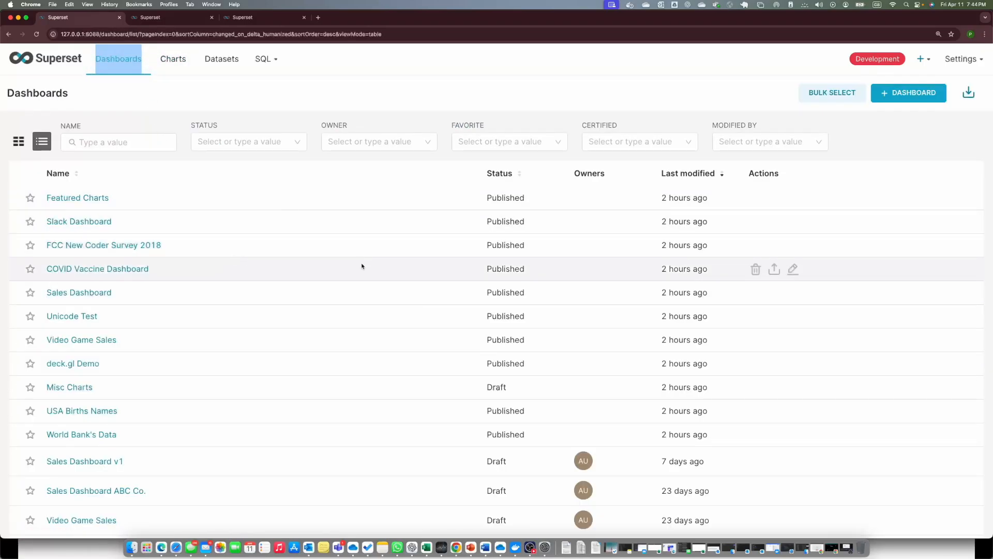
Open the Featured Charts dashboard and take its Area chart out of the full-size view
{"action": "left_click", "coordinate": [101, 198]}
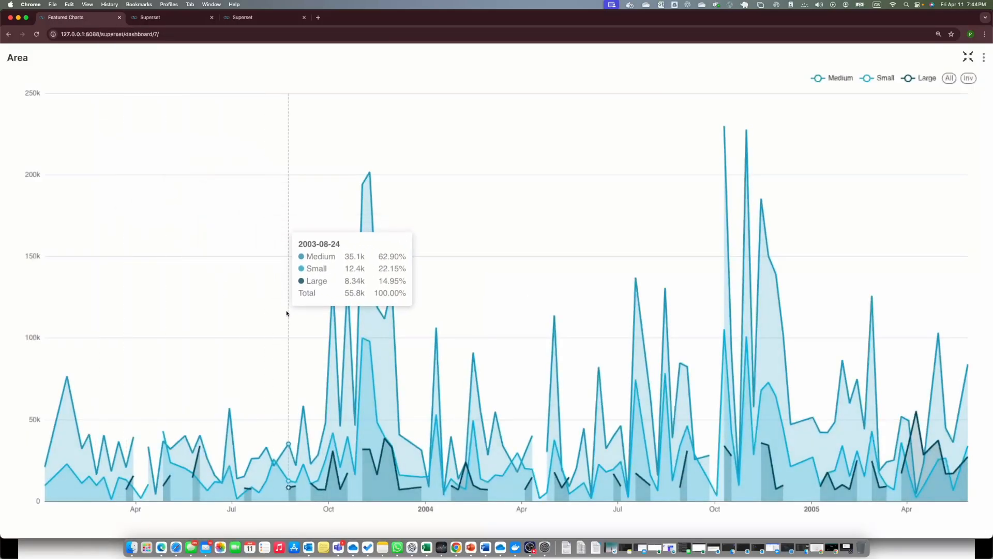
{"action": "left_click", "coordinate": [9, 35]}
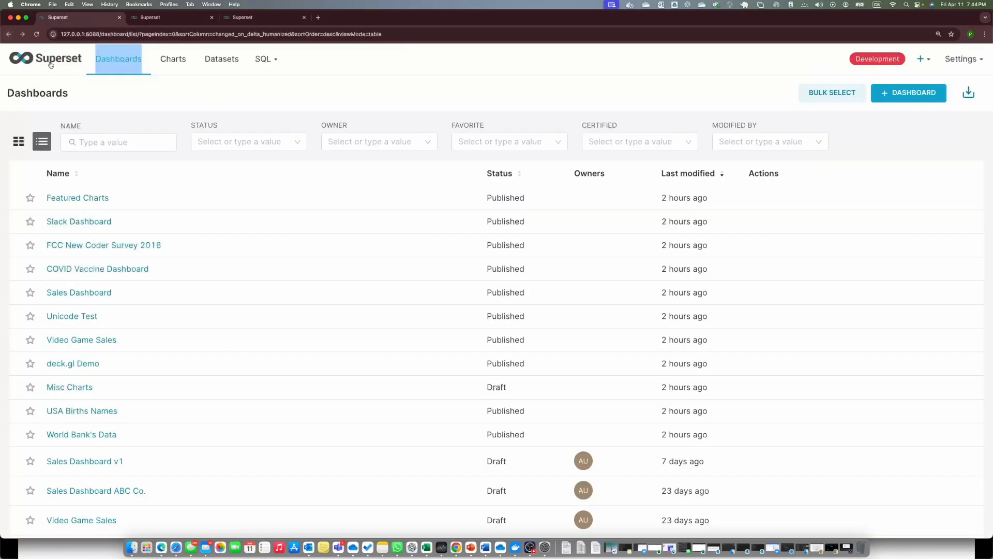
{"action": "left_click", "coordinate": [77, 198]}
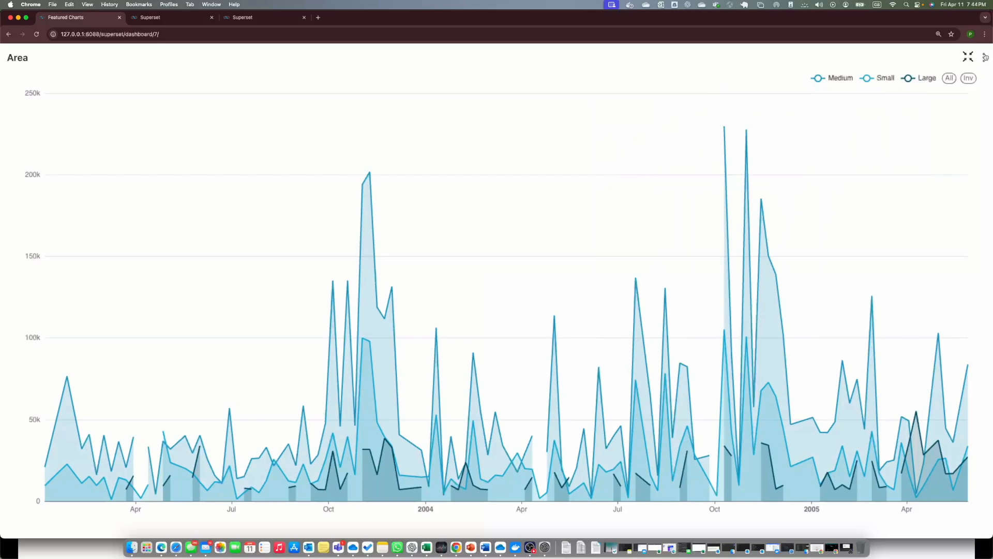
{"action": "left_click", "coordinate": [968, 57]}
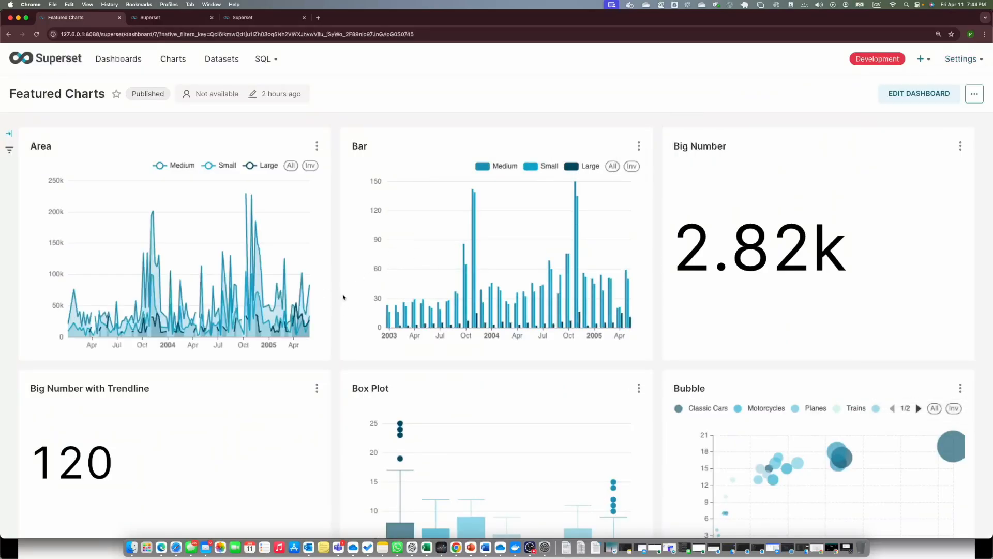
Look through the whole Featured Charts dashboard, from the Area chart to the TreeMap, Waterfall and Word Cloud charts, and back up
{"action": "scroll", "coordinate": [336, 320], "scroll_direction": "down", "scroll_amount": 20}
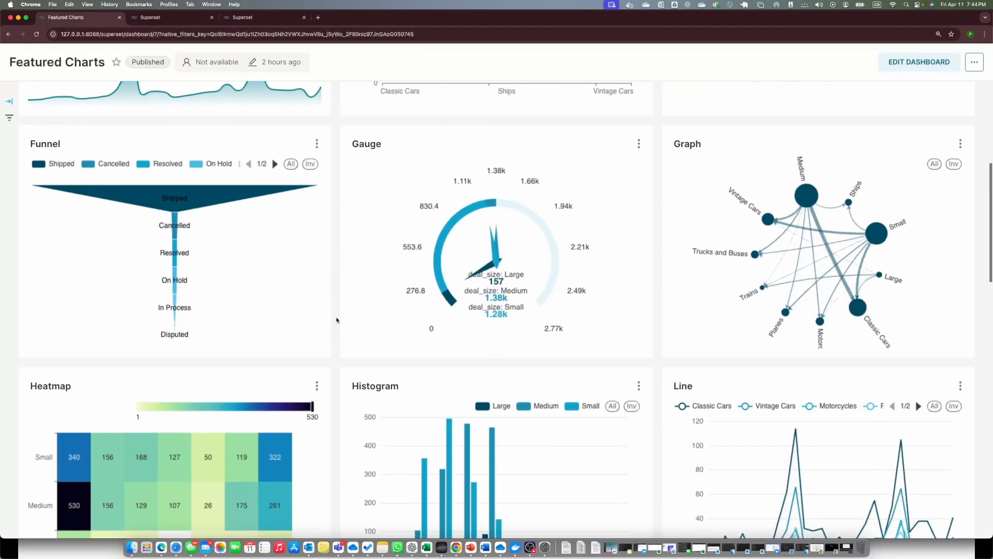
{"action": "scroll", "coordinate": [336, 319], "scroll_direction": "up", "scroll_amount": 20}
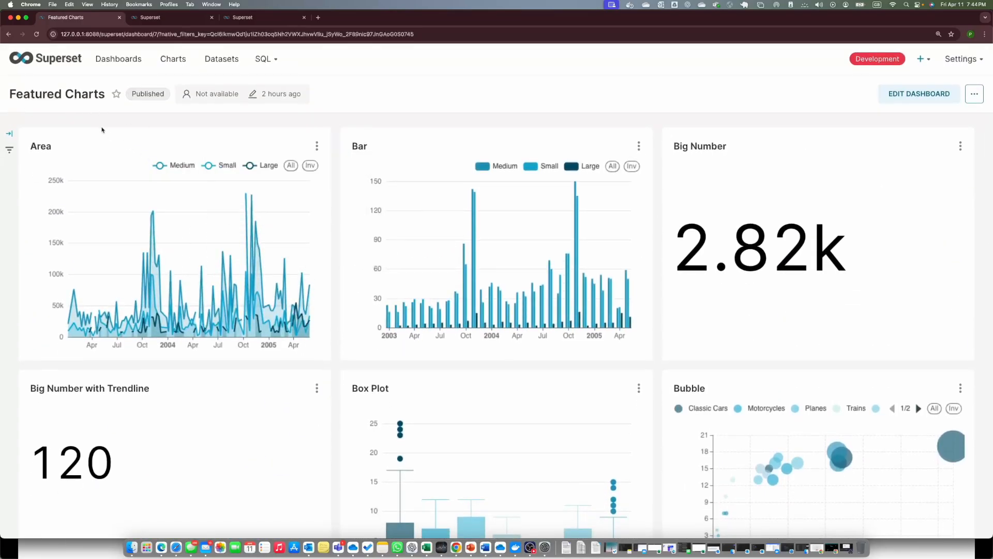
{"action": "scroll", "coordinate": [453, 362], "scroll_direction": "down", "scroll_amount": 20}
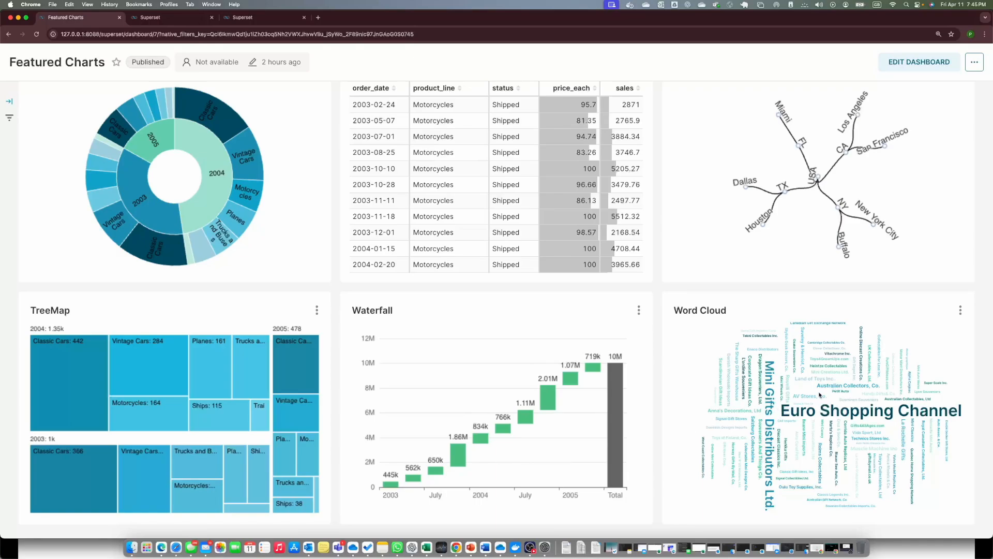
{"action": "scroll", "coordinate": [809, 401], "scroll_direction": "up", "scroll_amount": 10}
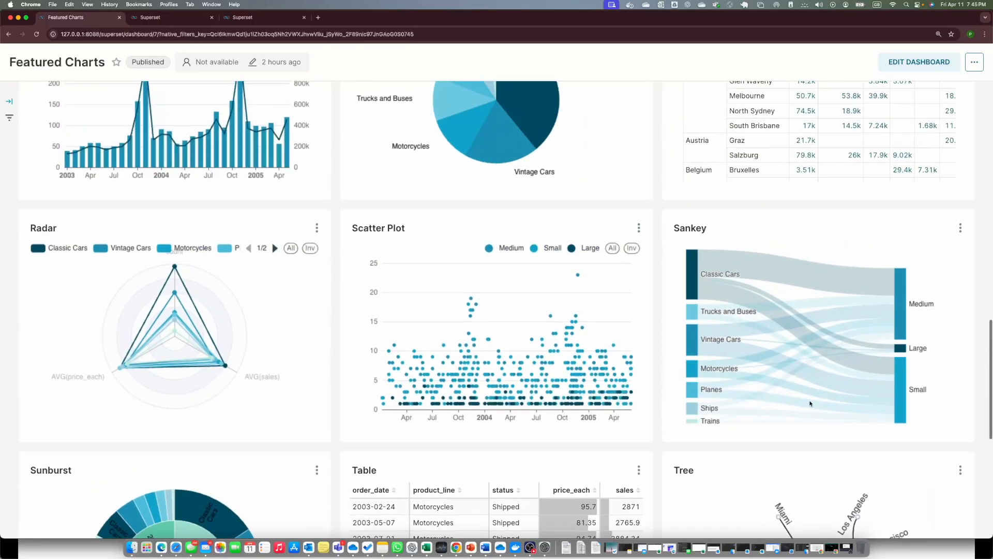
{"action": "scroll", "coordinate": [810, 403], "scroll_direction": "up", "scroll_amount": 7}
{"action": "scroll", "coordinate": [810, 403], "scroll_direction": "up", "scroll_amount": 15}
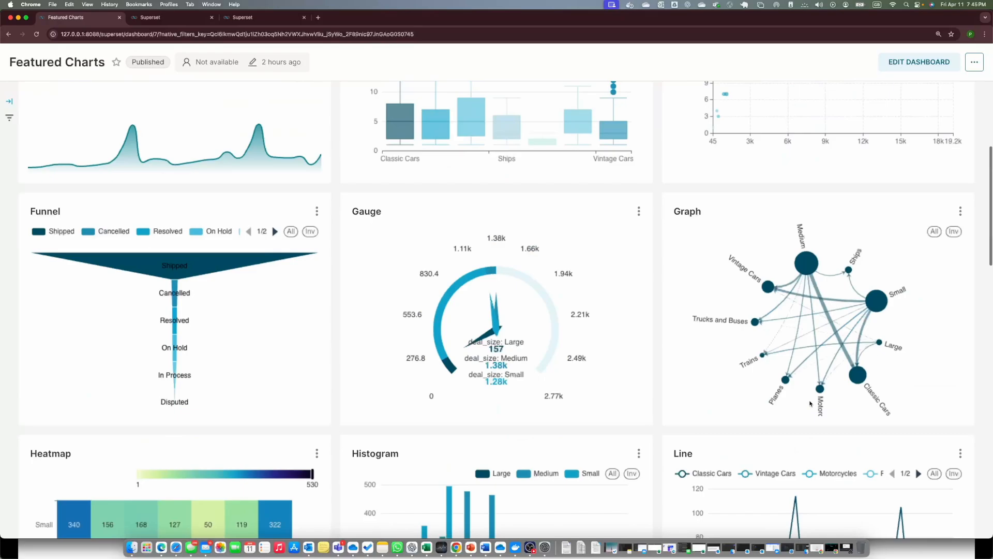
{"action": "scroll", "coordinate": [810, 402], "scroll_direction": "down", "scroll_amount": 5}
{"action": "scroll", "coordinate": [810, 403], "scroll_direction": "down", "scroll_amount": 20}
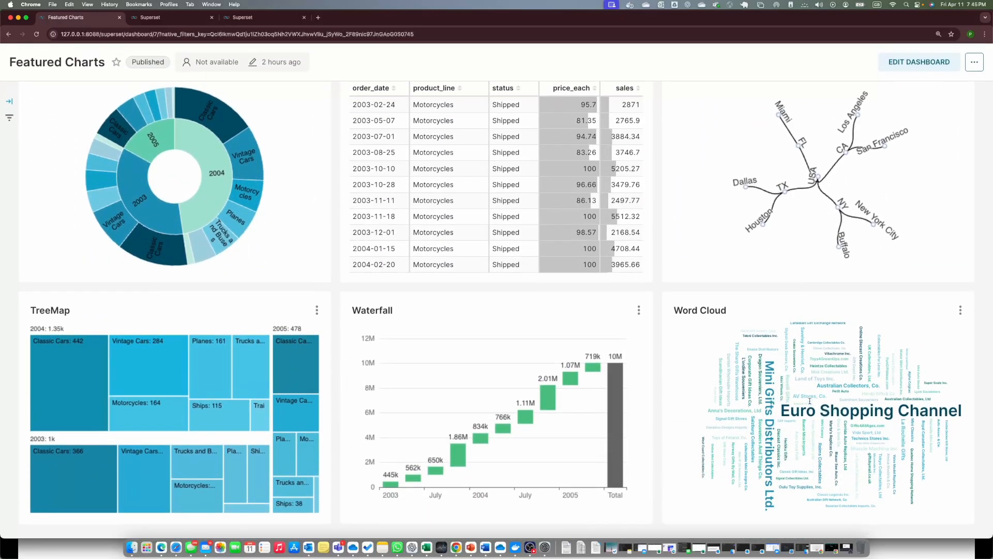
{"action": "scroll", "coordinate": [810, 400], "scroll_direction": "up", "scroll_amount": 20}
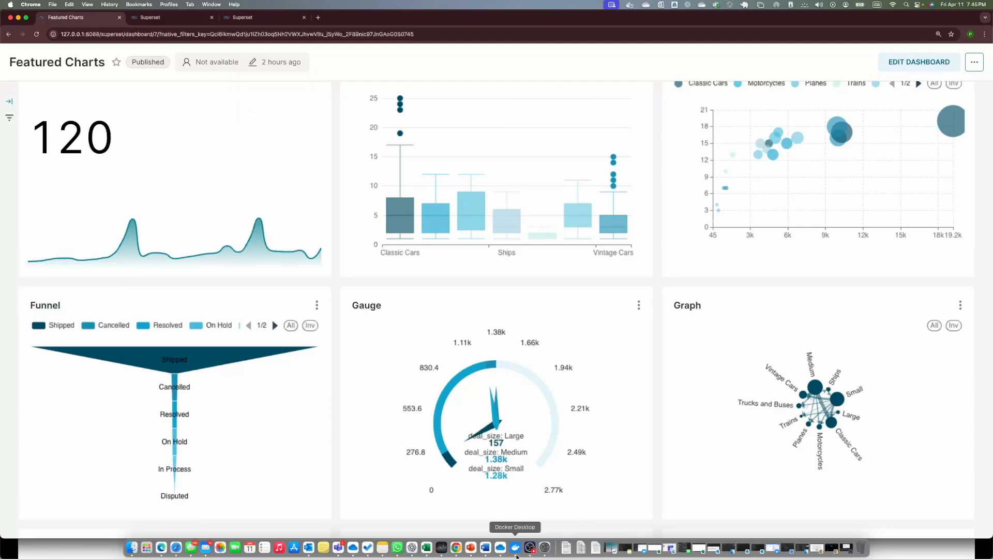
{"action": "left_click", "coordinate": [532, 547]}
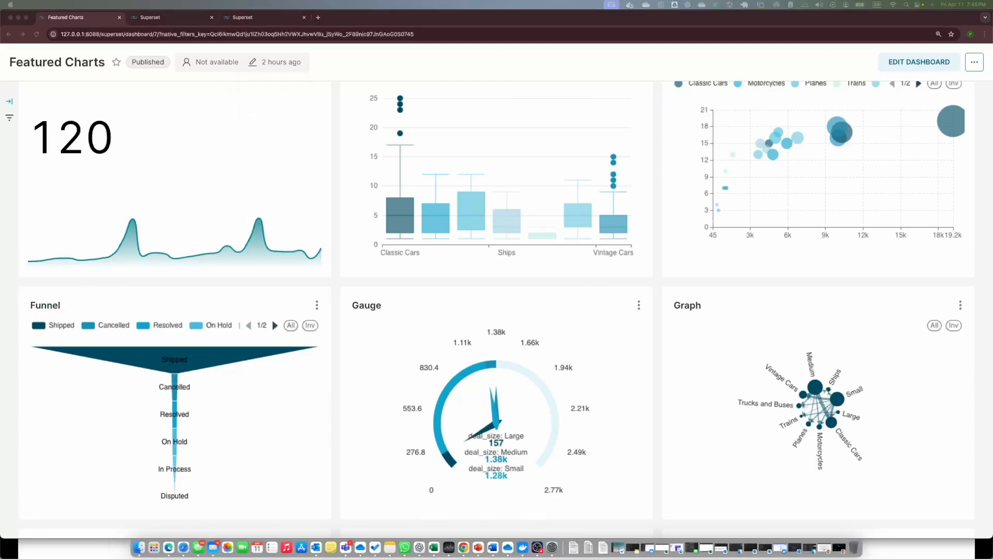